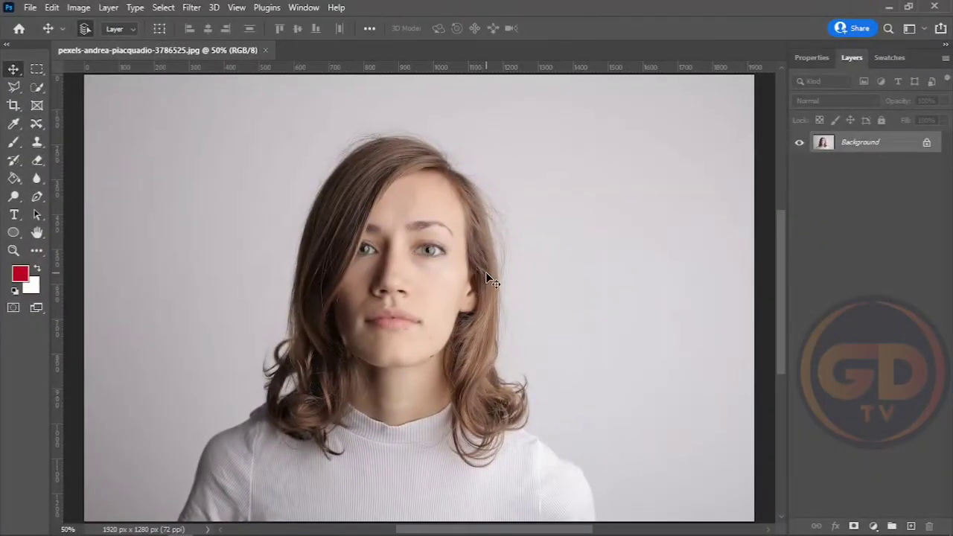
Step: Duplicate the Background layer and name the copy 'photocopy im'
key(ctrl+j)
double_click(852, 143)
text(p)
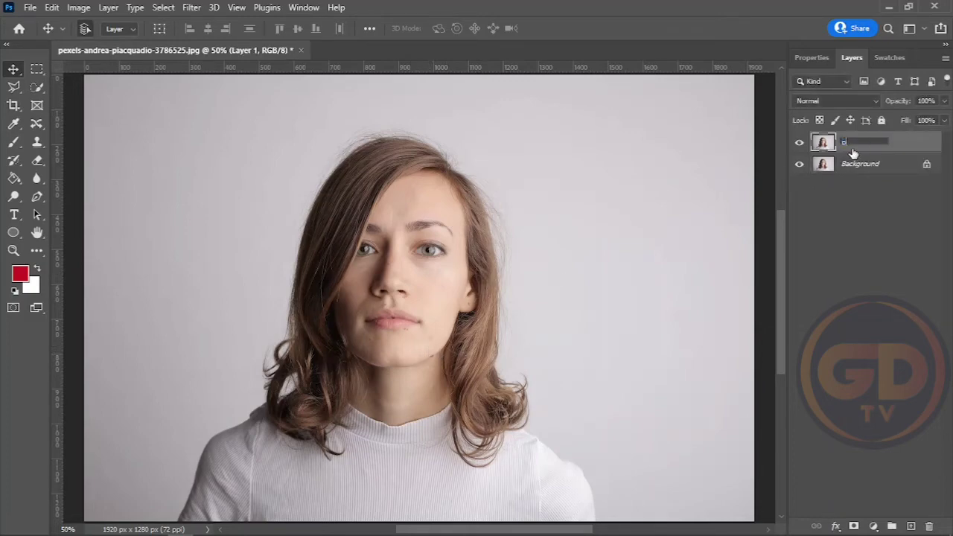
text(hotocod)
key(Return)
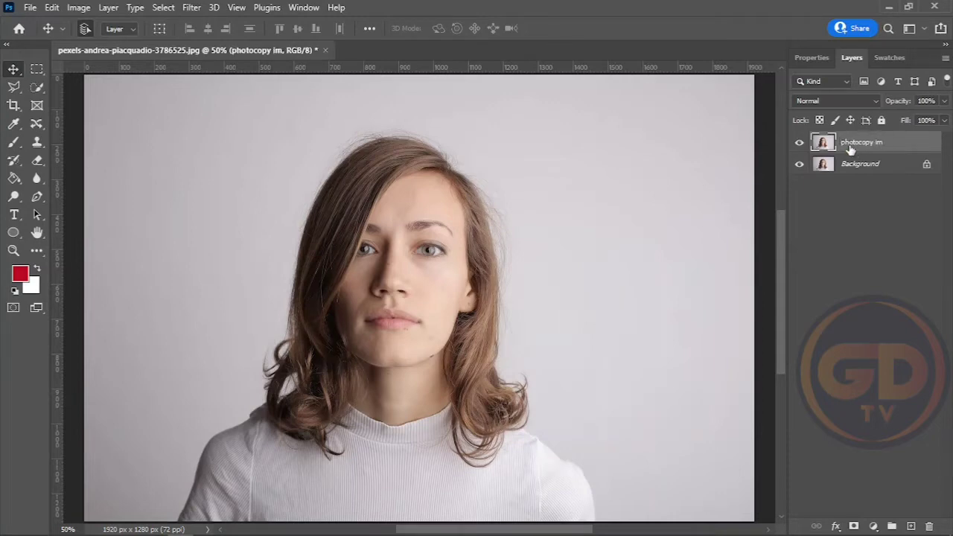
Step: Convert the photocopy im layer to a smart object
click(191, 8)
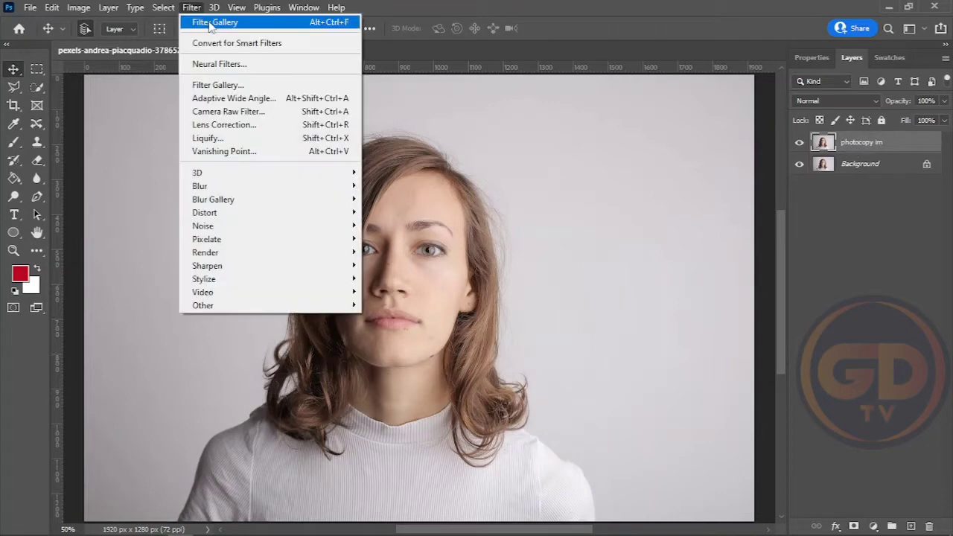
right_click(880, 143)
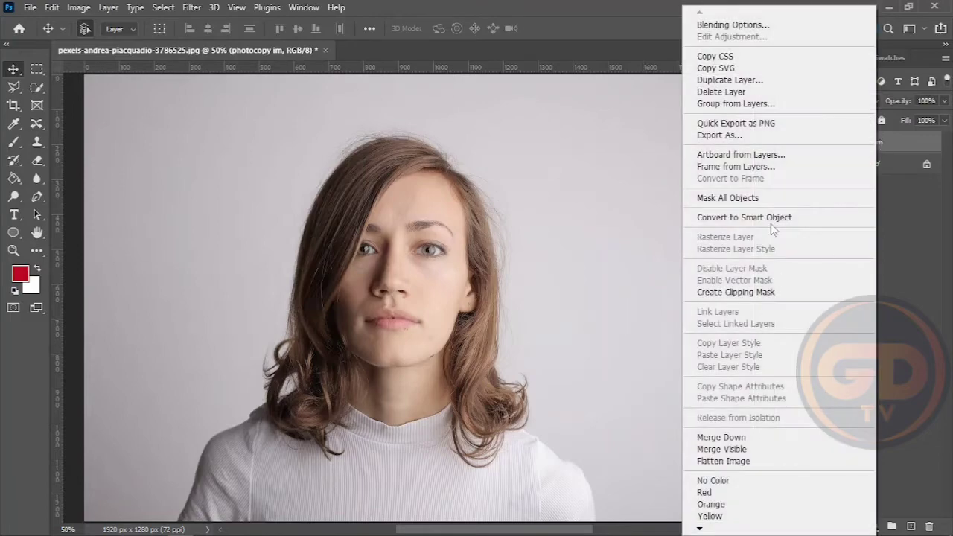
click(775, 217)
Step: Apply the Photocopy sketch filter with Detail 2 and Darkness 48 from the Filter Gallery
click(193, 7)
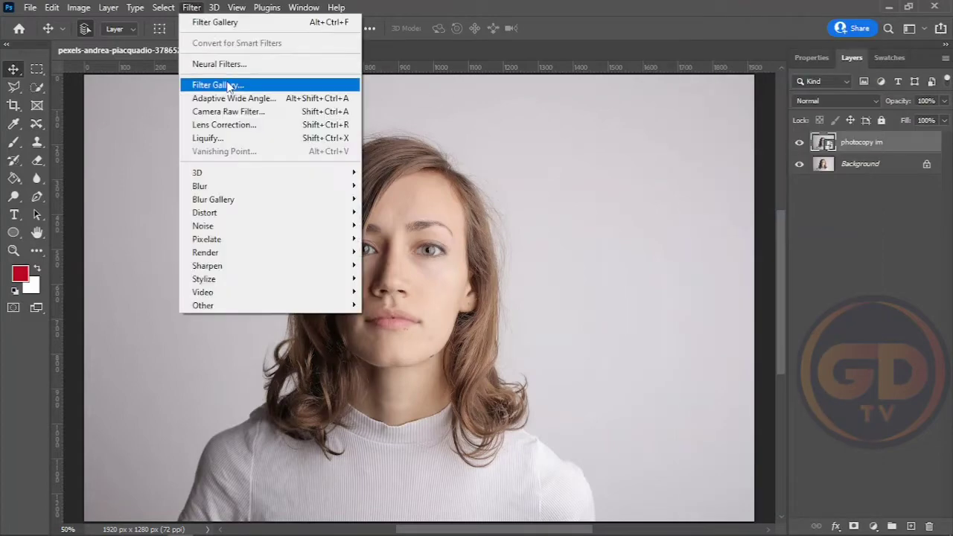
click(226, 83)
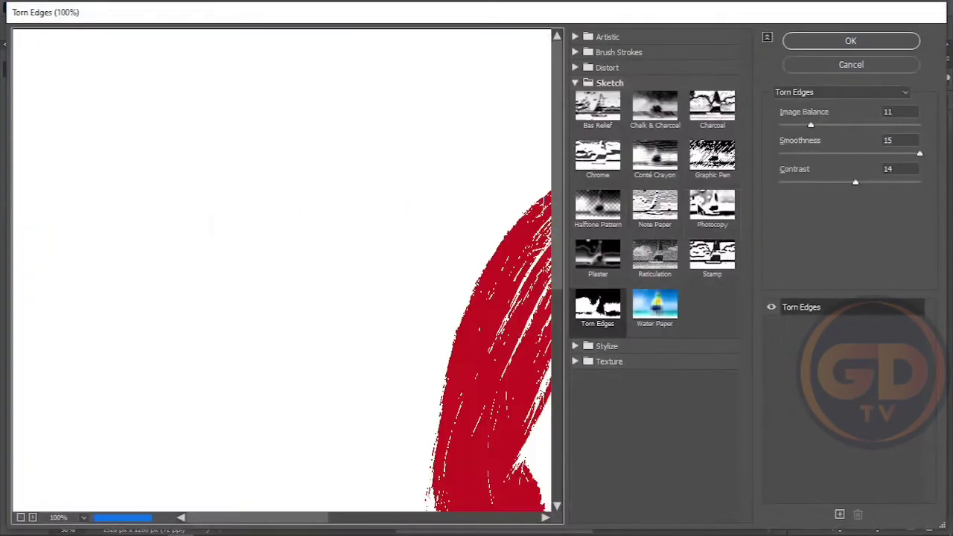
click(21, 516)
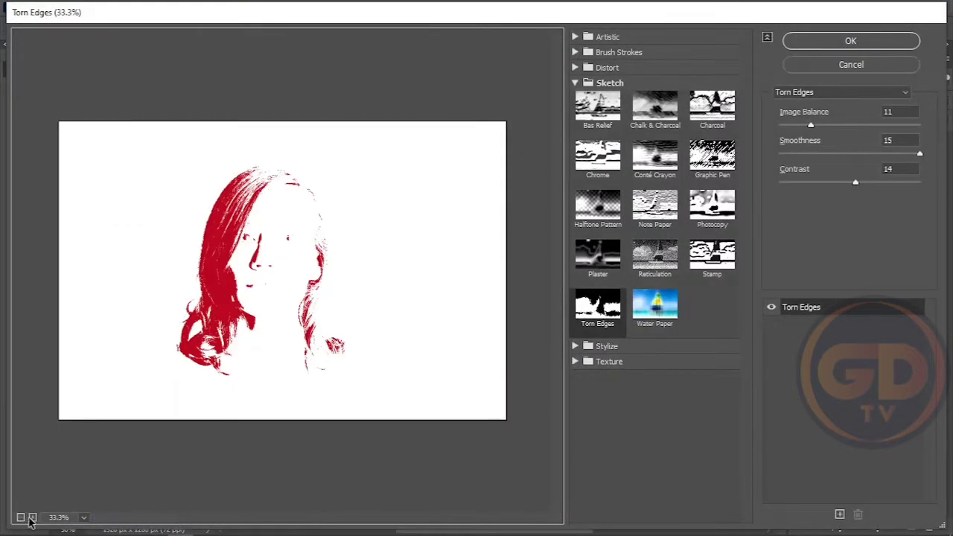
click(33, 517)
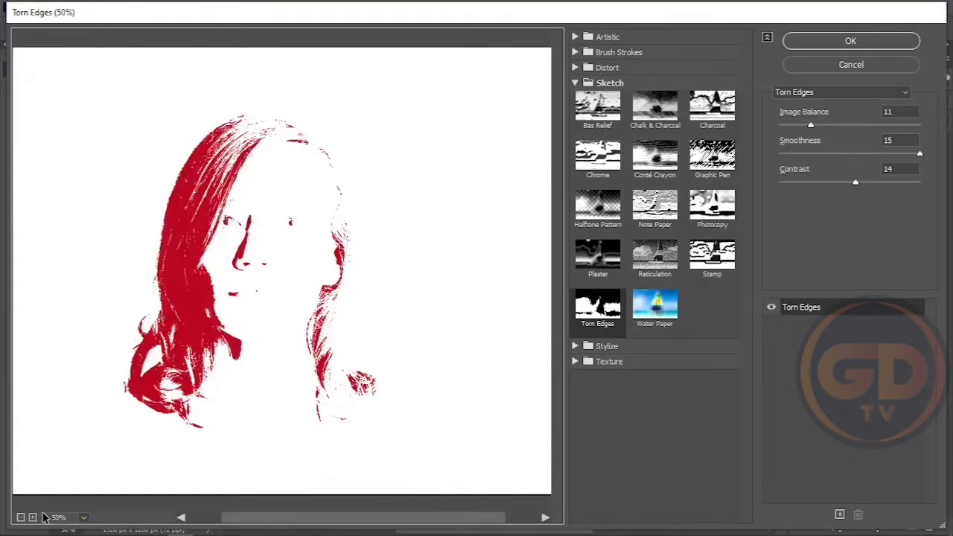
click(721, 212)
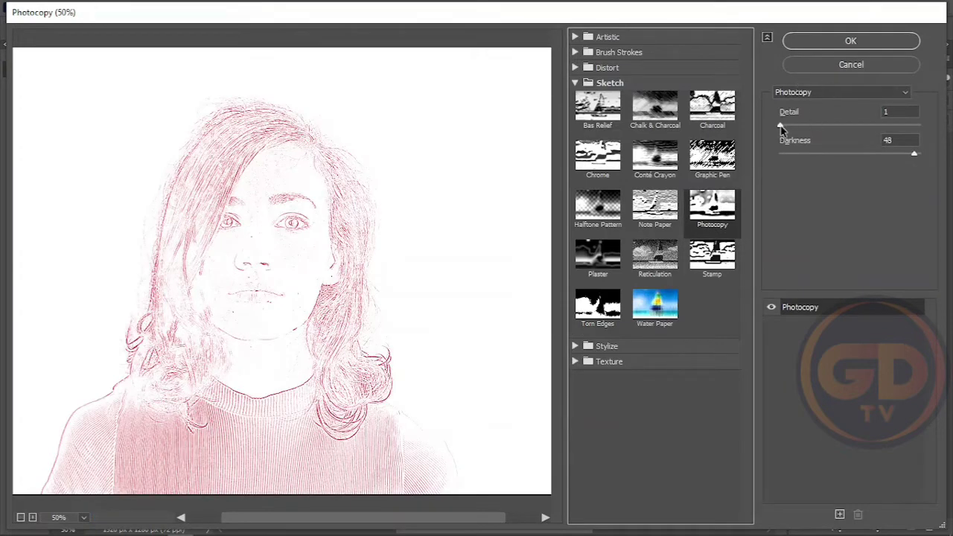
drag(779, 125, 783, 126)
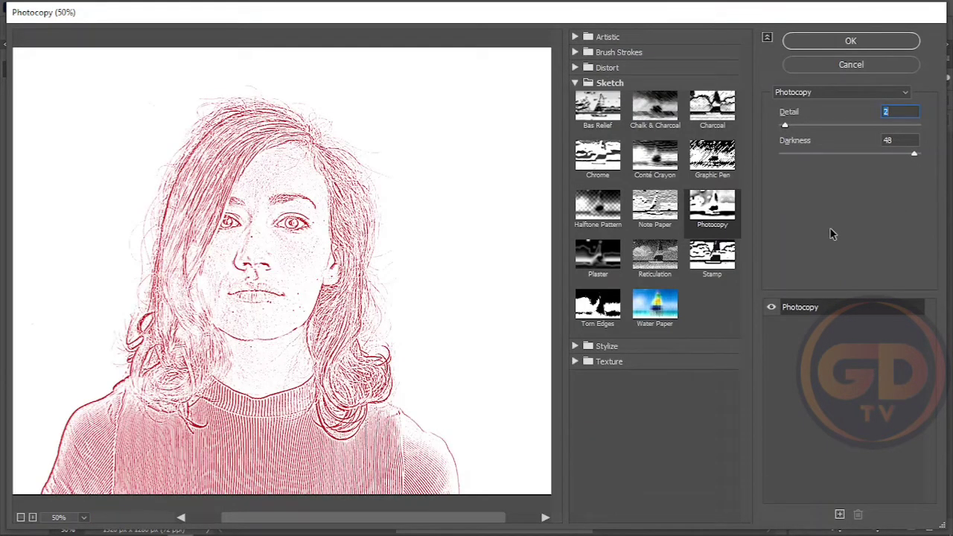
click(853, 44)
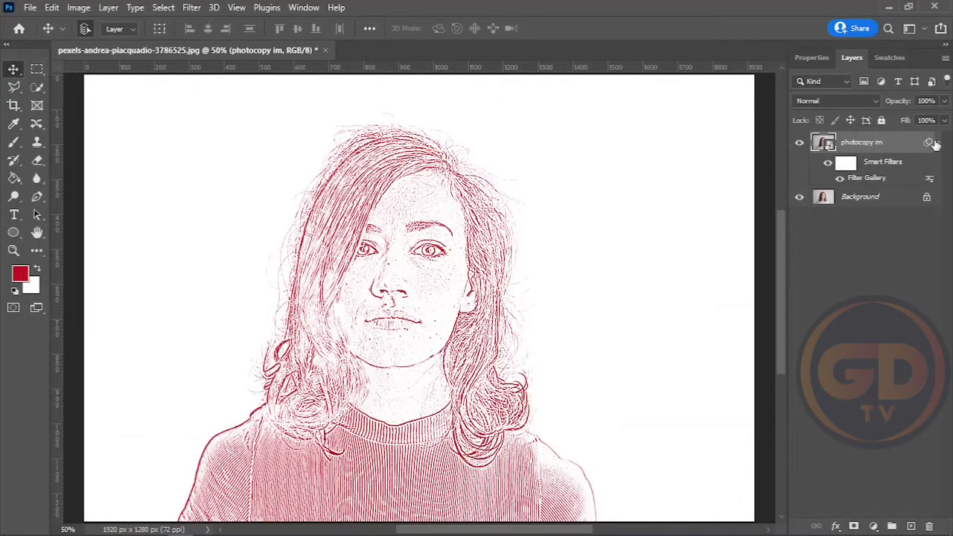
Step: Duplicate Background as 'torn ed' and move it above photocopy im
click(936, 143)
click(865, 169)
key(ctrl+j)
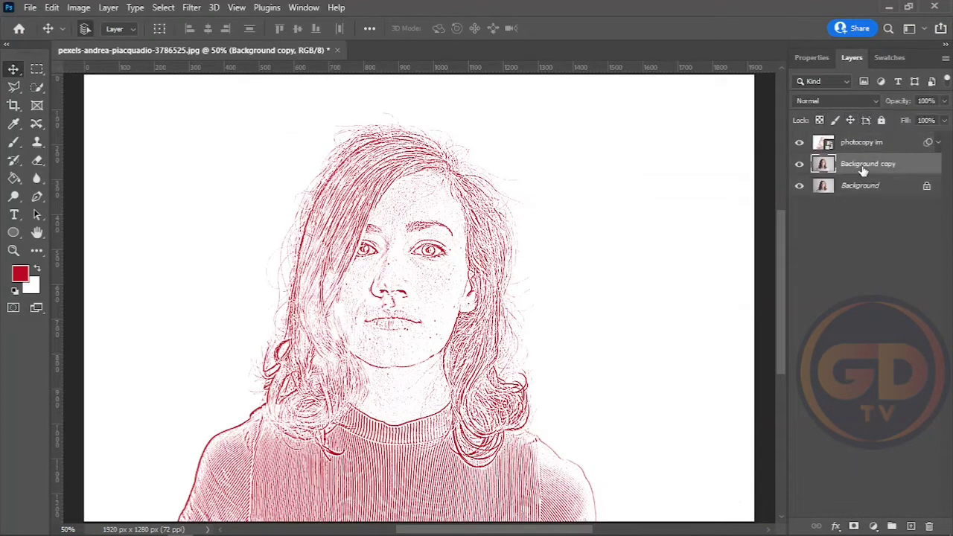
text(t)
text(orn ed)
key(Return)
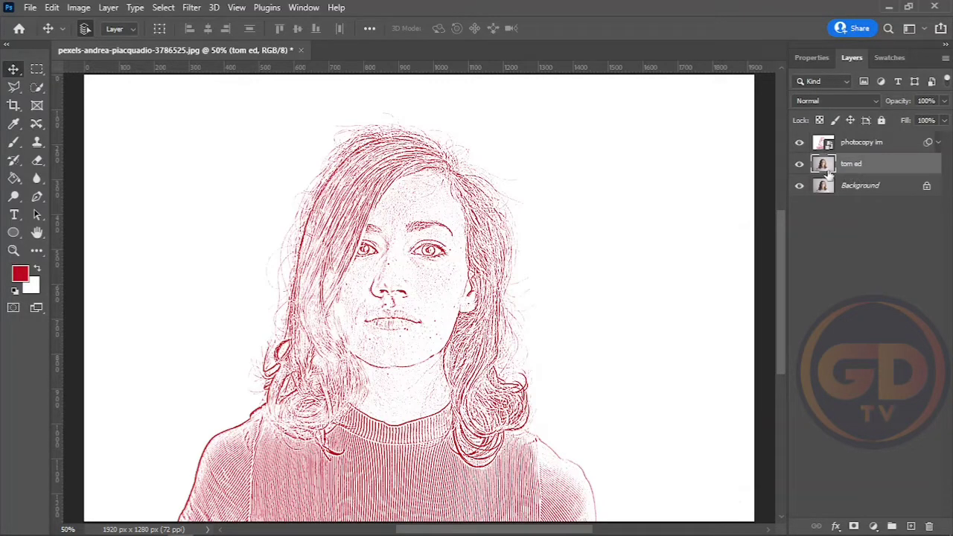
drag(826, 168, 828, 141)
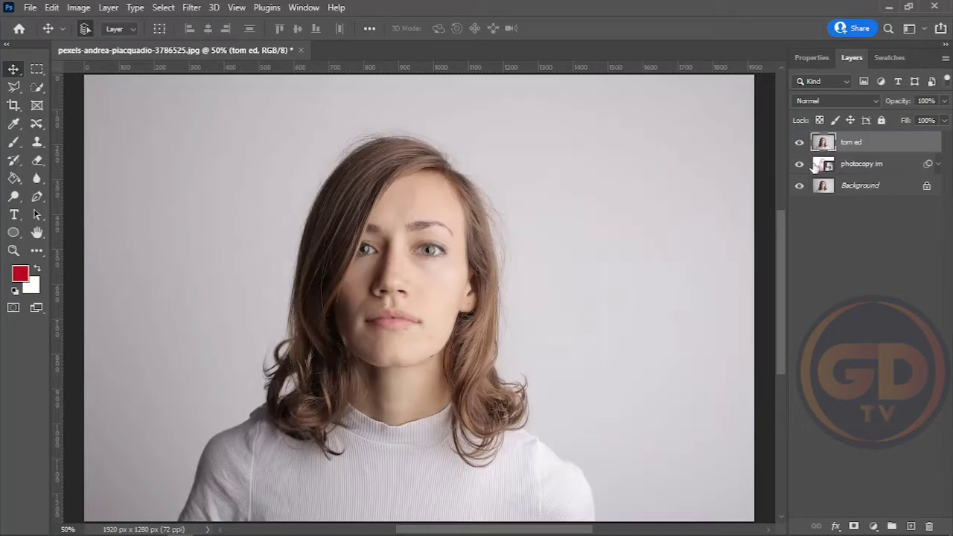
right_click(864, 145)
Step: Make torn ed a smart object and apply Torn Edges with Image Balance 15, Contrast 17
click(776, 217)
click(192, 9)
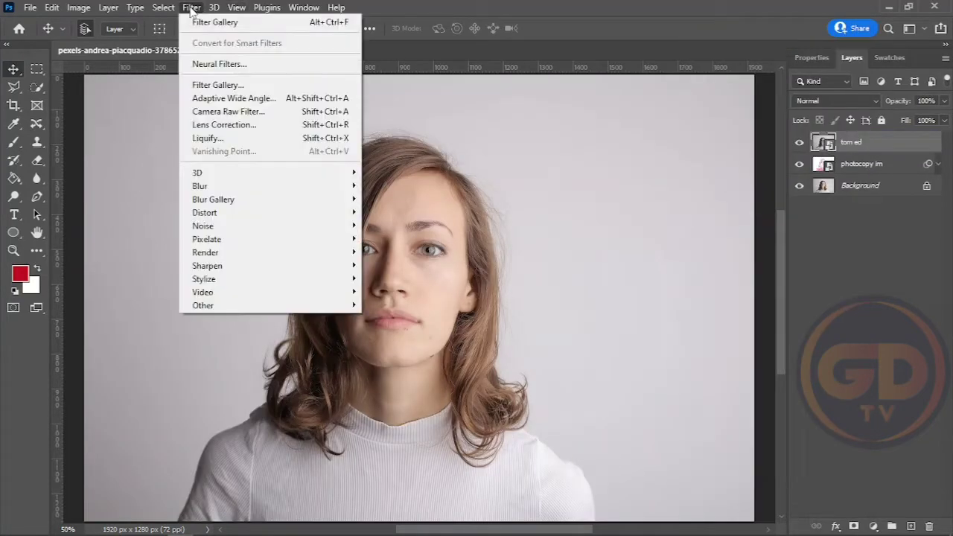
click(219, 86)
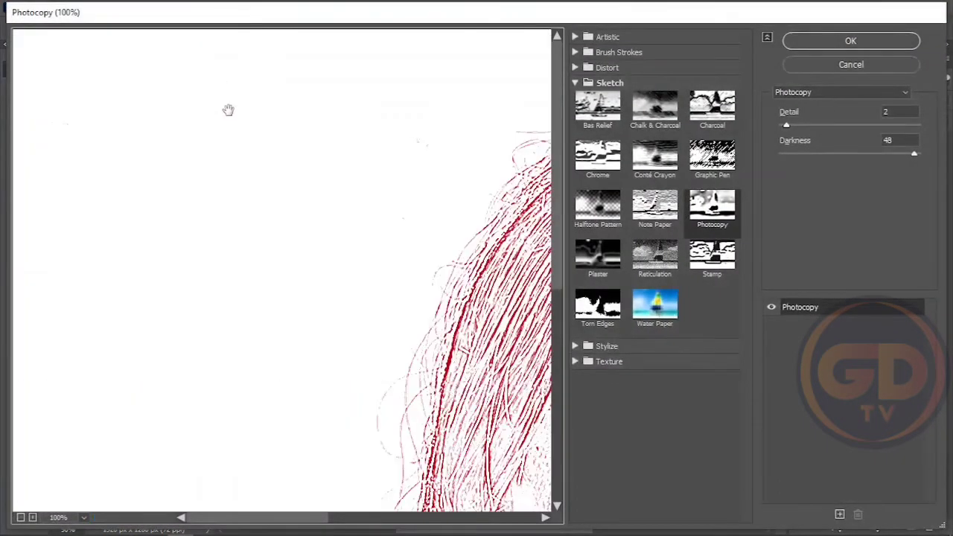
click(602, 306)
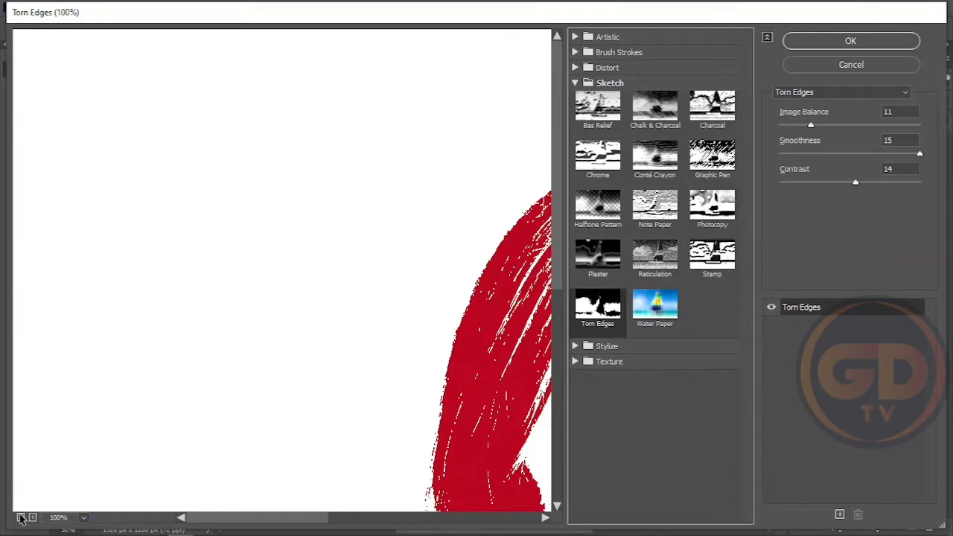
click(20, 516)
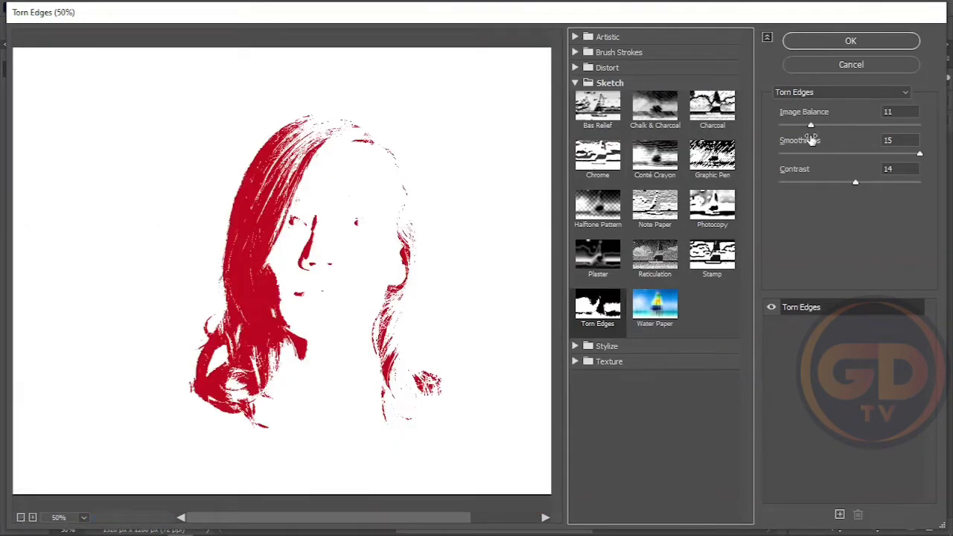
click(829, 125)
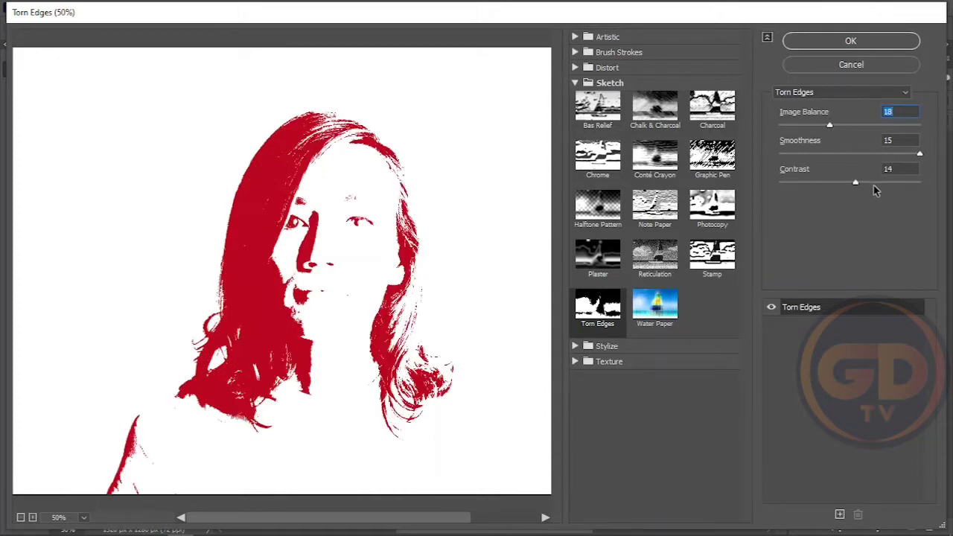
click(863, 184)
click(872, 183)
drag(830, 125, 823, 128)
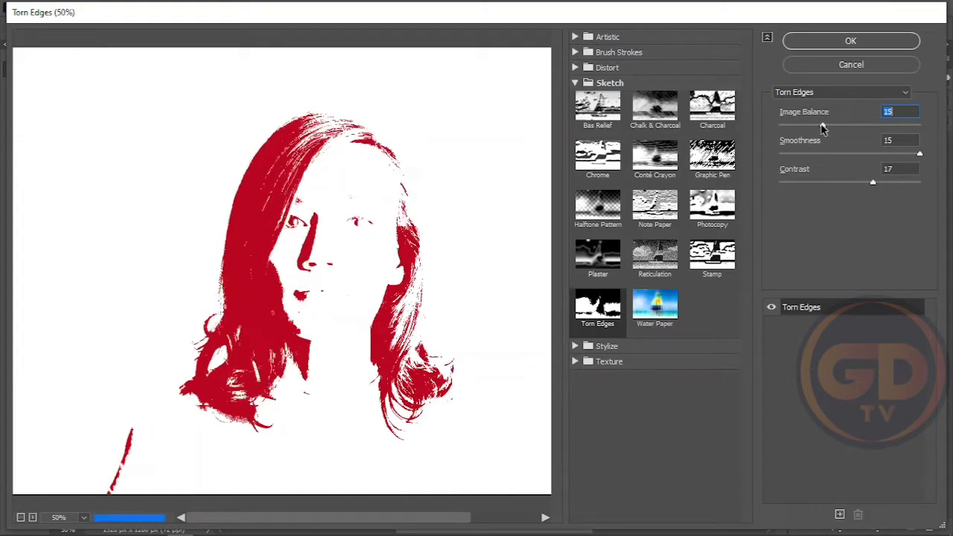
click(855, 42)
Step: Set the torn ed layer's blend mode to Multiply
click(818, 101)
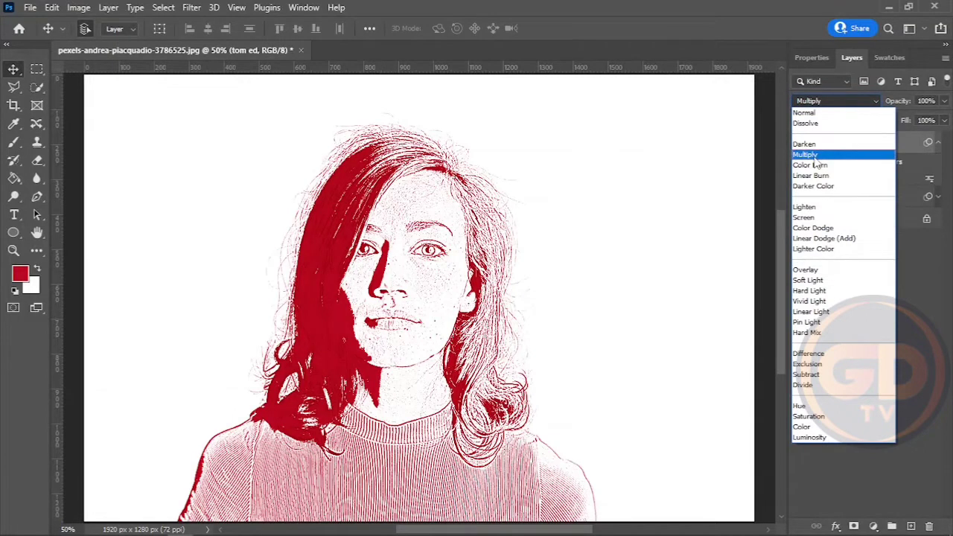
click(815, 158)
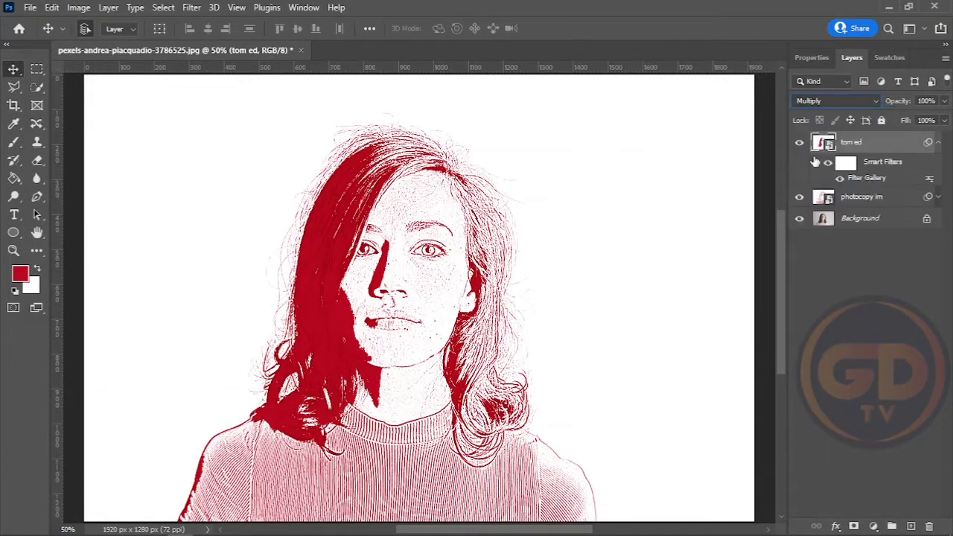
click(937, 142)
Step: Duplicate Background as 'cutout image' and move it to the top of the stack
click(855, 192)
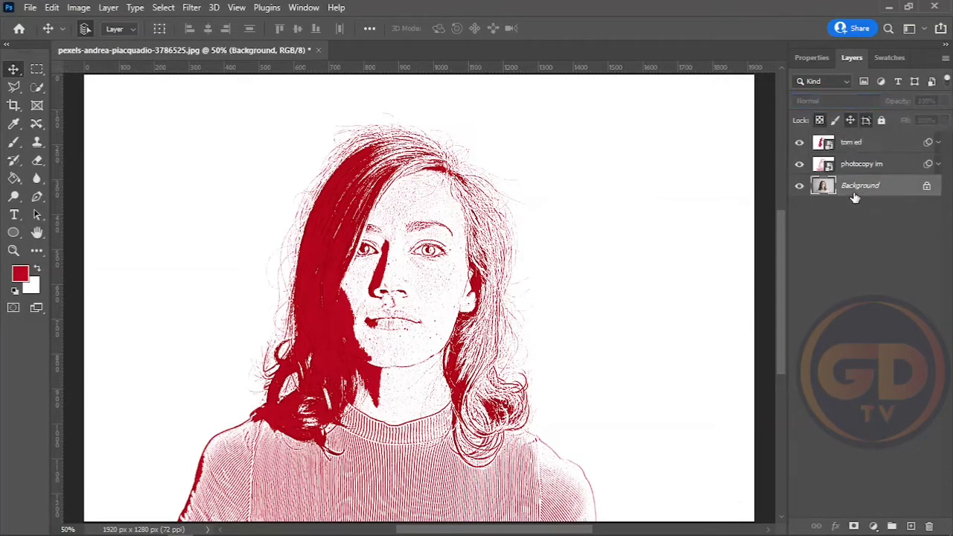
key(ctrl+j)
double_click(868, 185)
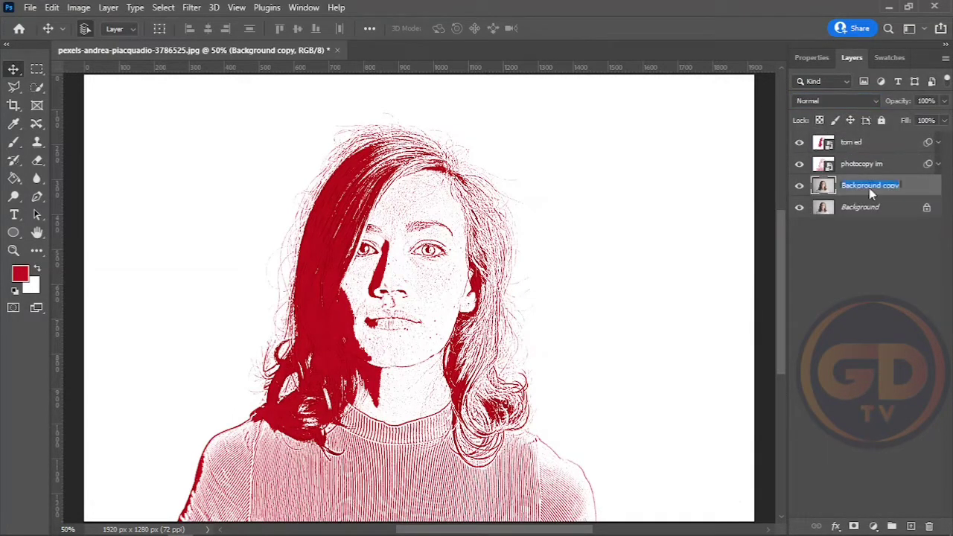
text(cutout image)
key(Return)
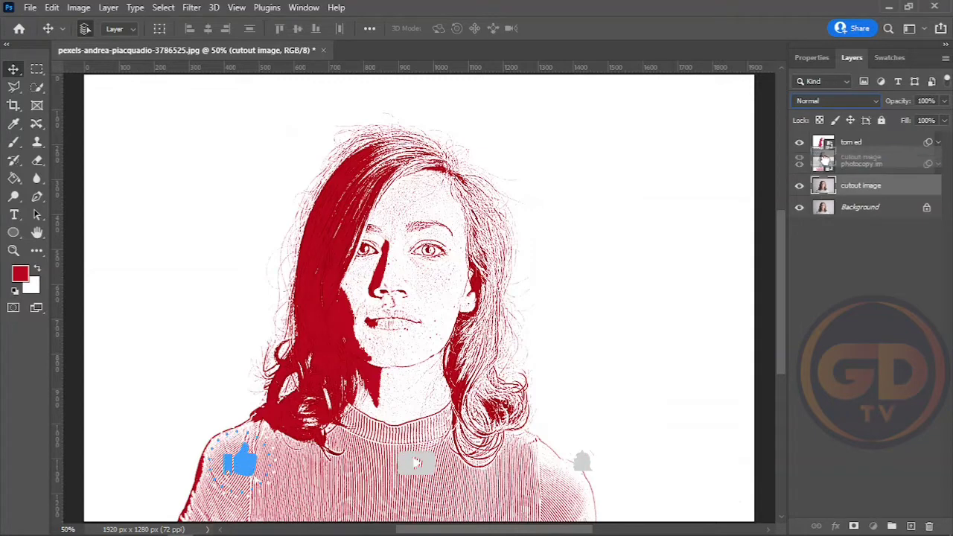
drag(839, 184, 856, 135)
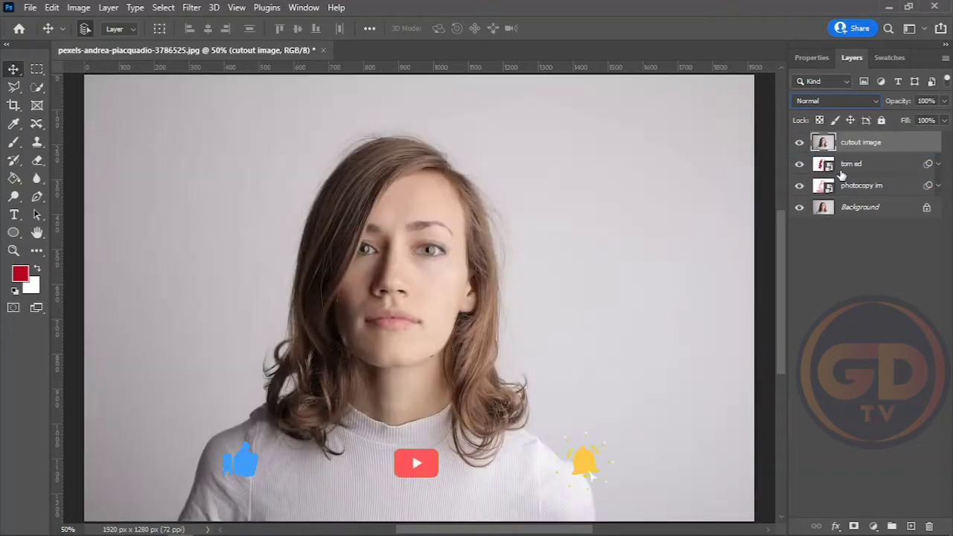
Step: Desaturate the cutout image layer and convert it to a smart object
click(78, 8)
mouse_move(100, 44)
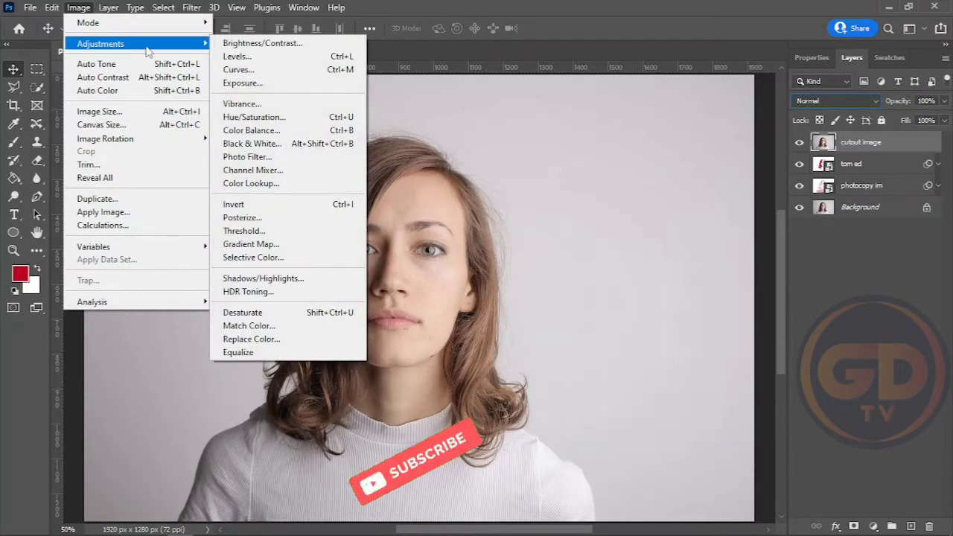
click(270, 313)
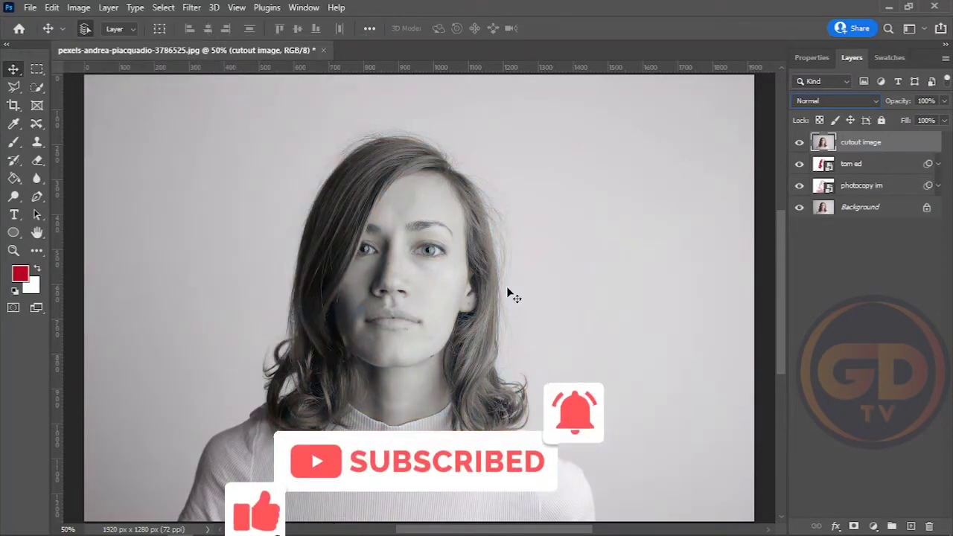
right_click(886, 141)
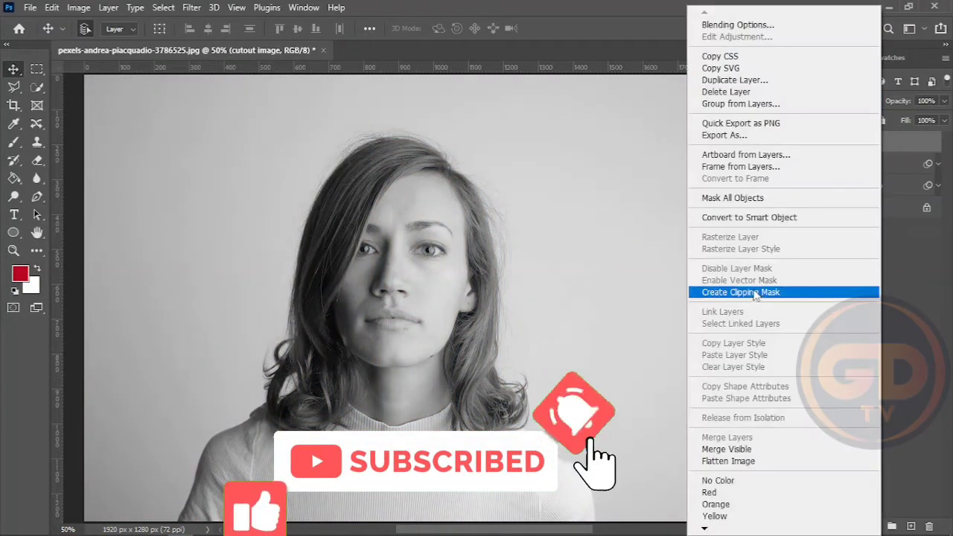
click(751, 216)
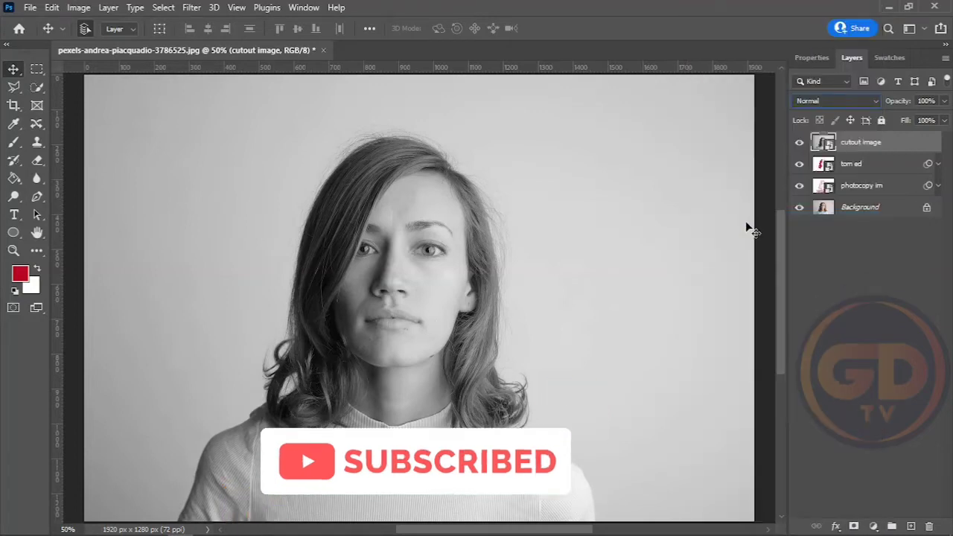
click(191, 8)
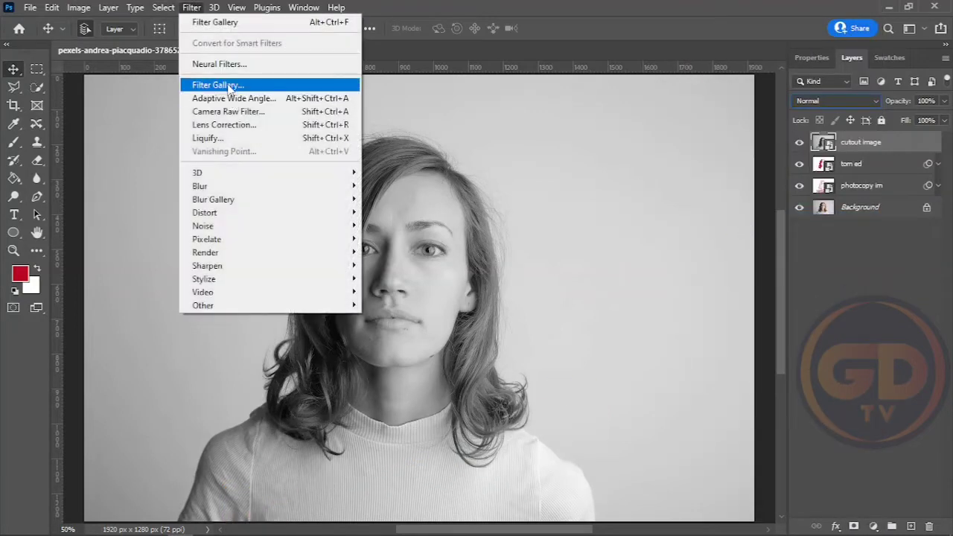
Step: Choose the Artistic > Cutout filter in the Filter Gallery for the cutout image layer
click(228, 83)
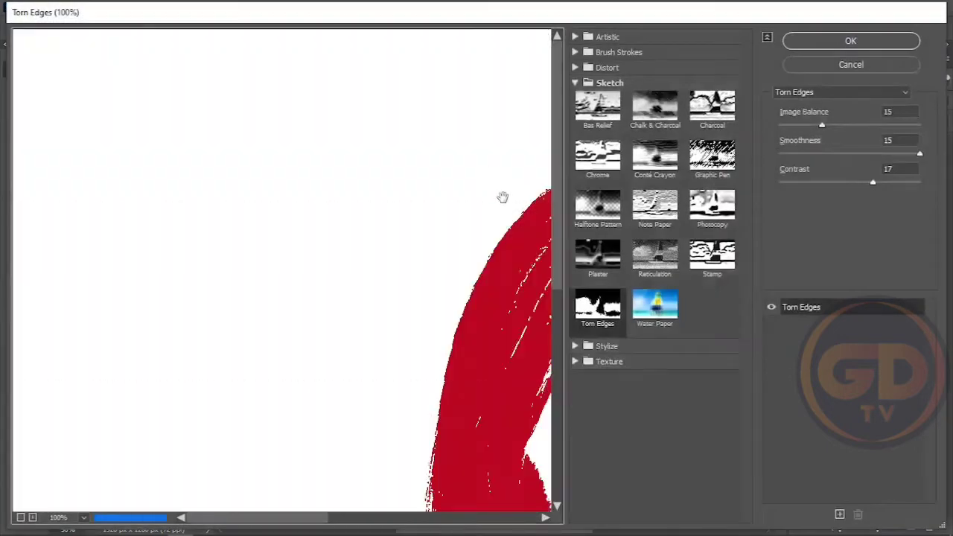
click(21, 517)
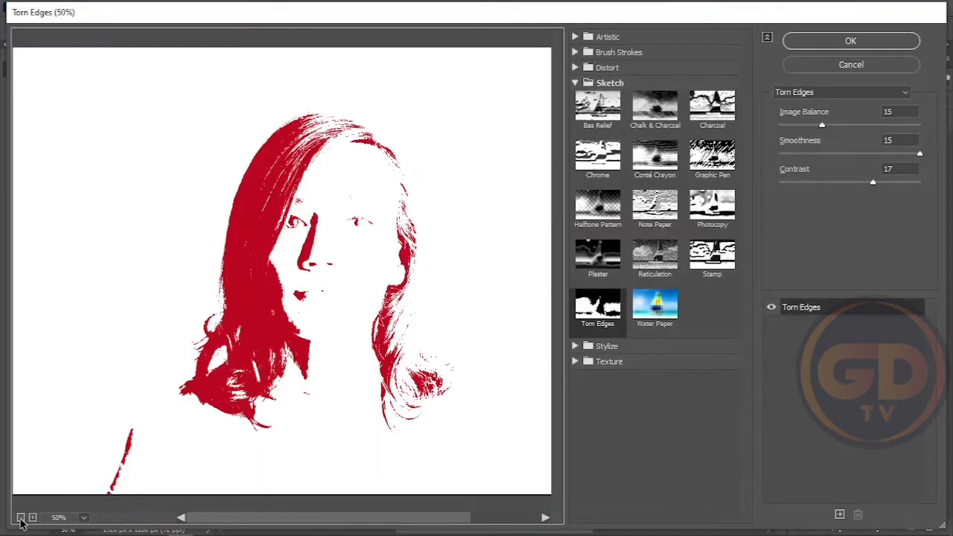
click(581, 38)
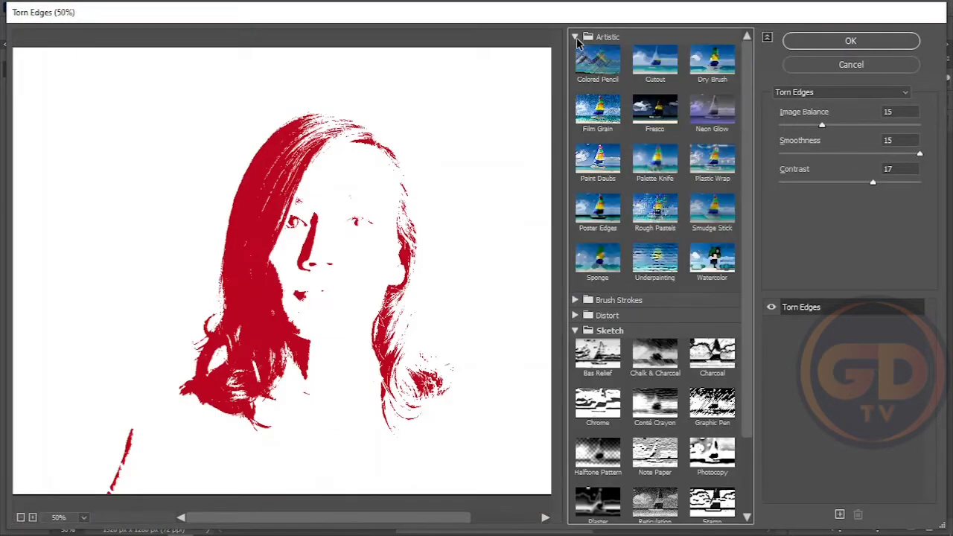
click(665, 60)
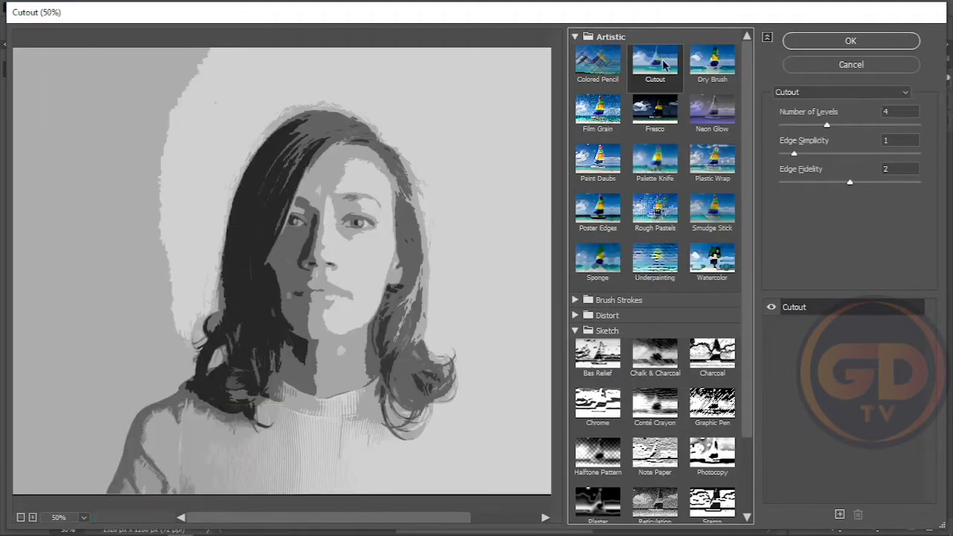
Step: Try different Cutout Number of Levels values, settling around 7
click(835, 126)
drag(836, 126, 859, 126)
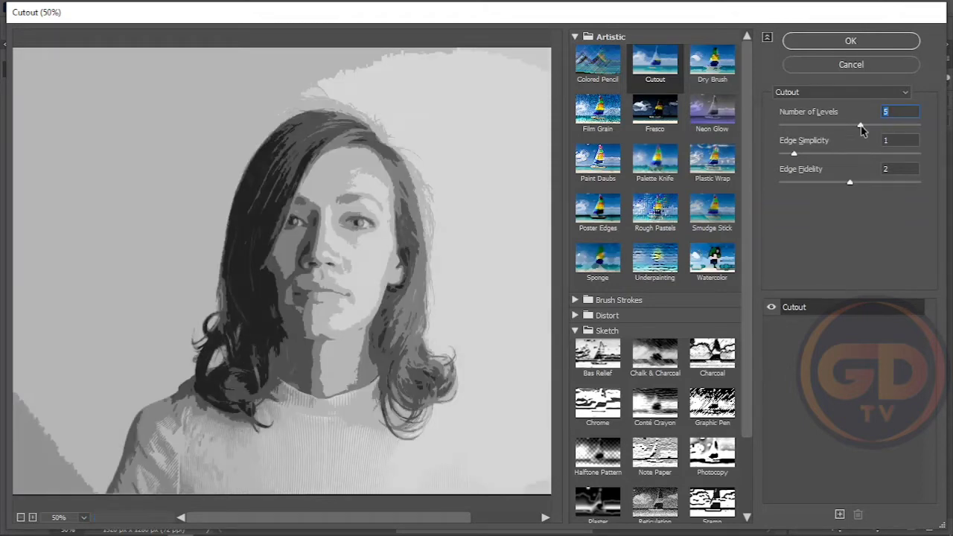
drag(864, 126, 885, 128)
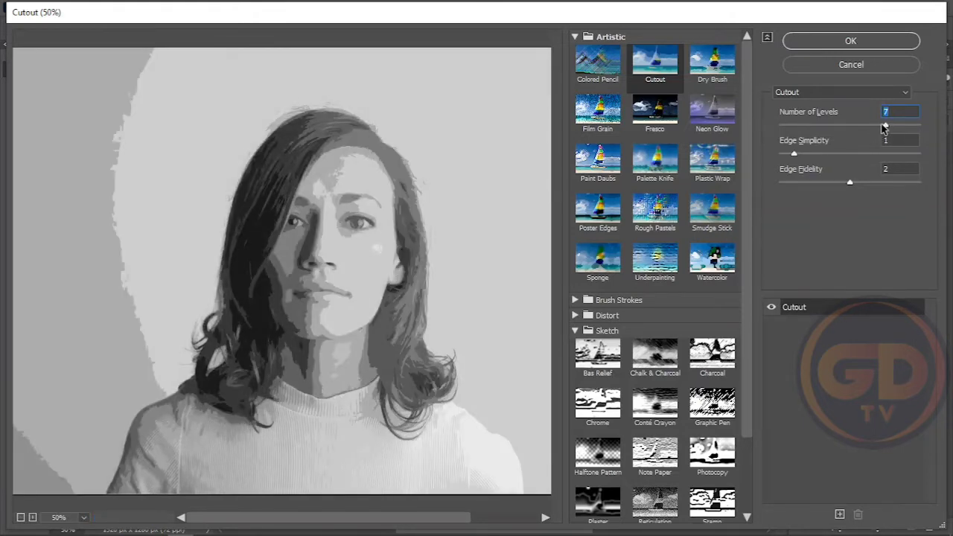
drag(883, 128, 875, 126)
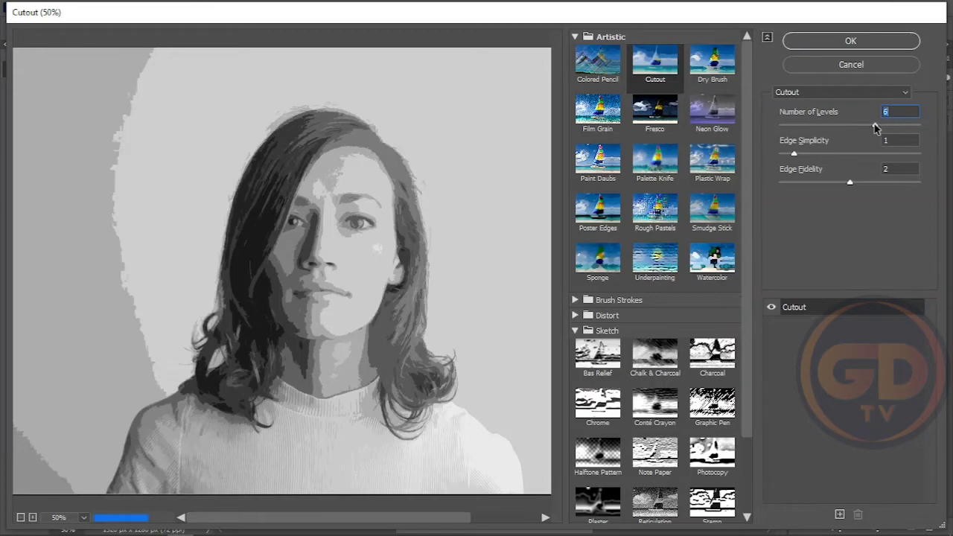
click(889, 127)
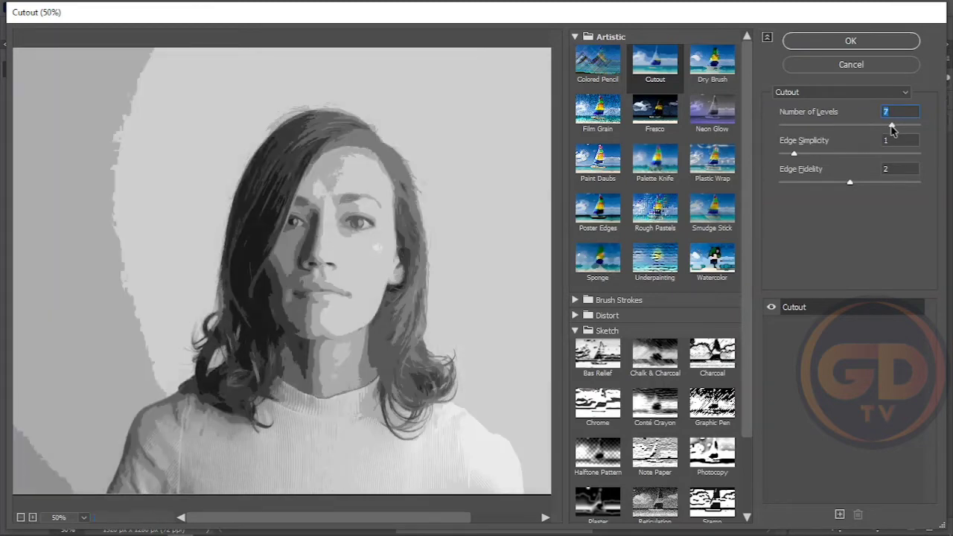
drag(892, 131, 907, 131)
drag(913, 131, 923, 131)
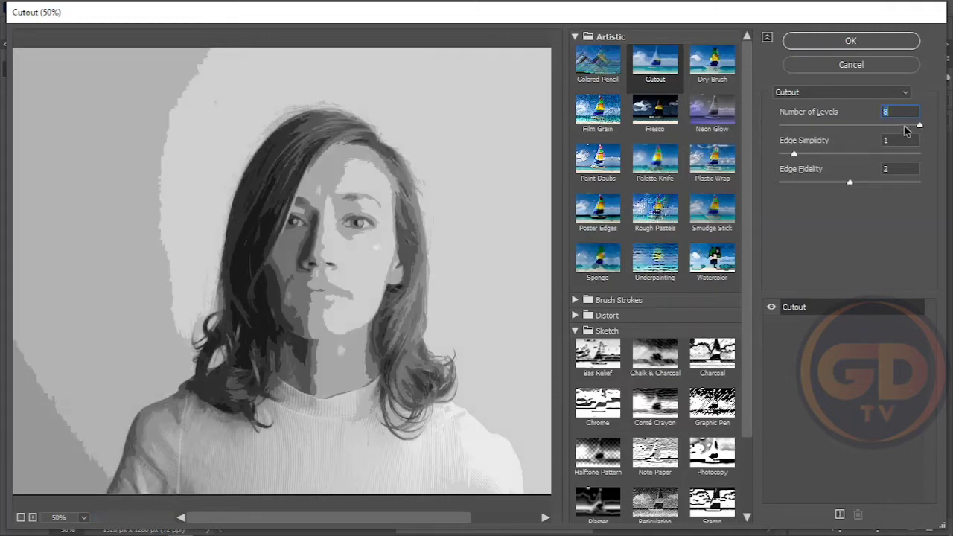
click(905, 127)
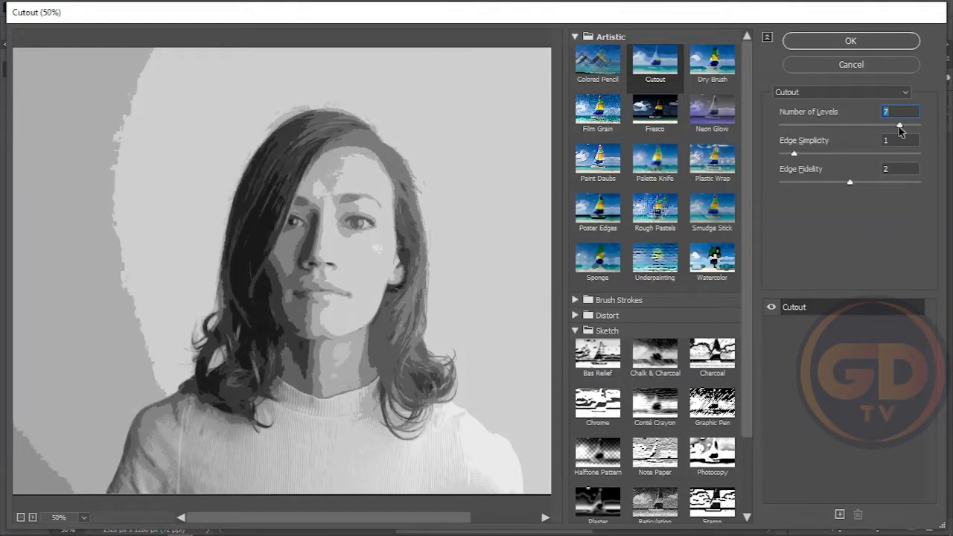
drag(899, 131, 882, 130)
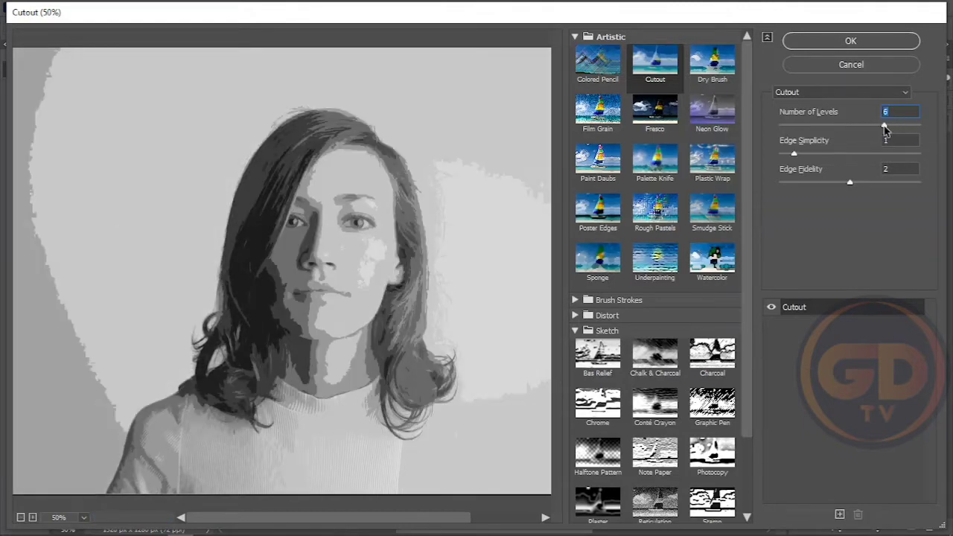
mouse_move(886, 130)
mouse_down()
mouse_move(899, 129)
mouse_move(837, 130)
mouse_up()
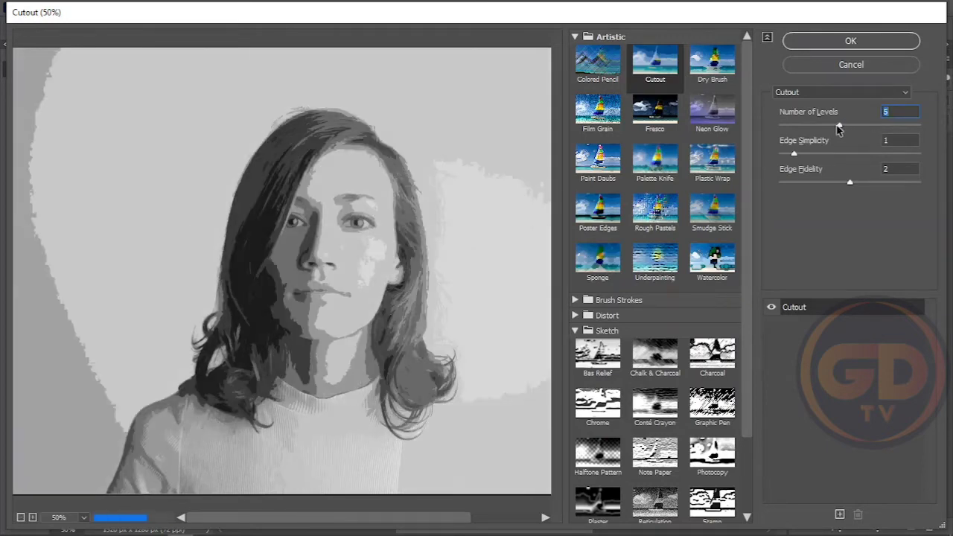
Step: Set Cutout Edge Simplicity 3 and Edge Fidelity 3, keeping Number of Levels at 7
click(874, 154)
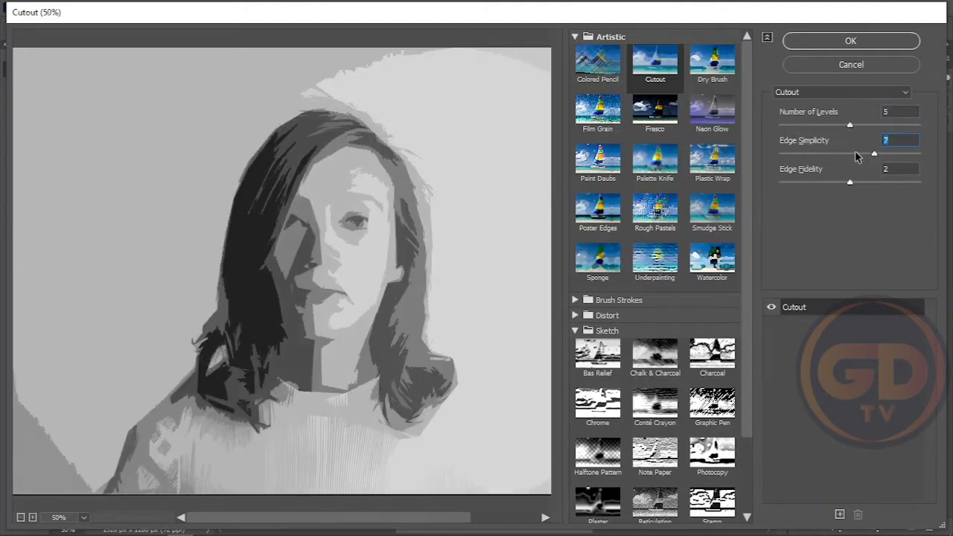
click(850, 154)
click(896, 183)
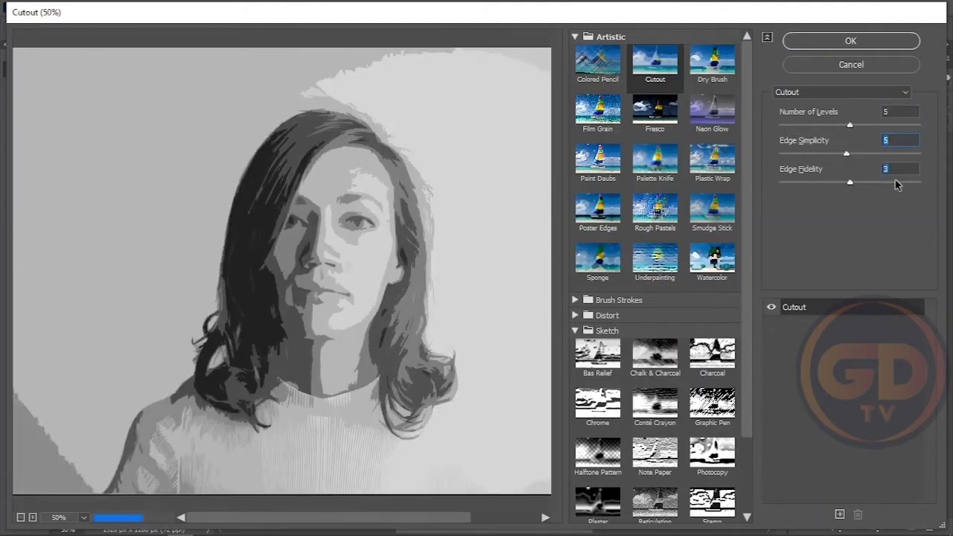
click(892, 125)
mouse_move(892, 125)
mouse_down()
mouse_move(914, 125)
mouse_move(890, 125)
mouse_up()
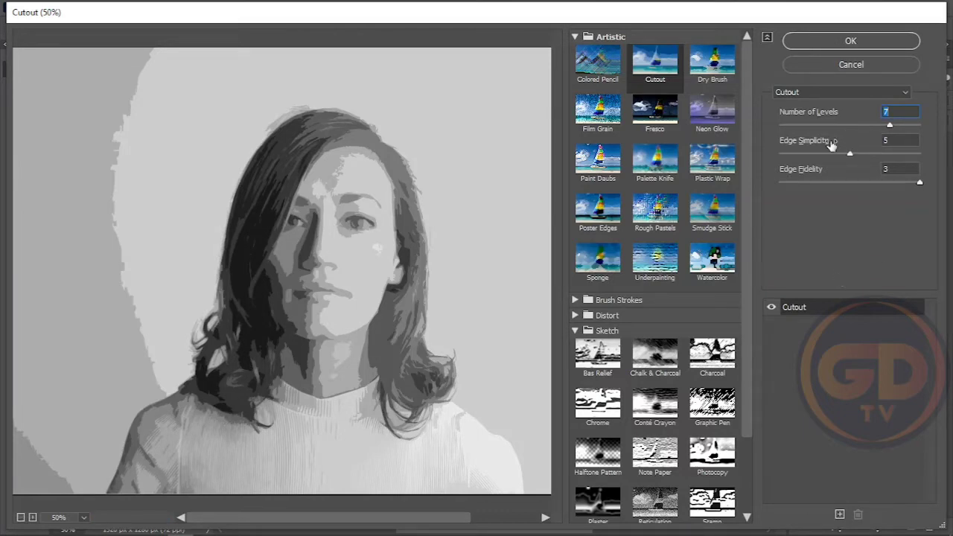
click(834, 154)
drag(834, 154, 818, 154)
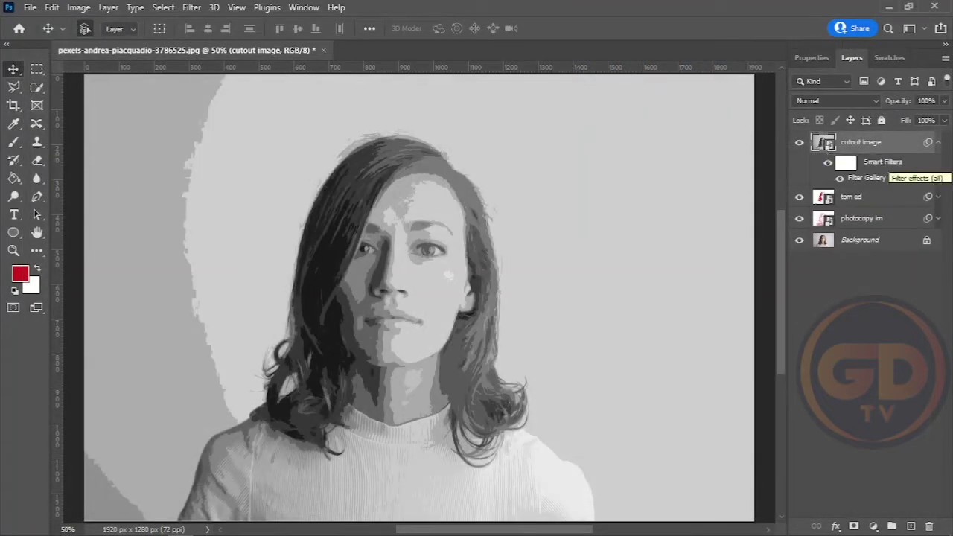
Step: Toggle the torn ed and cutout image layers' visibility to compare, then preview cutout image's blend modes
click(937, 196)
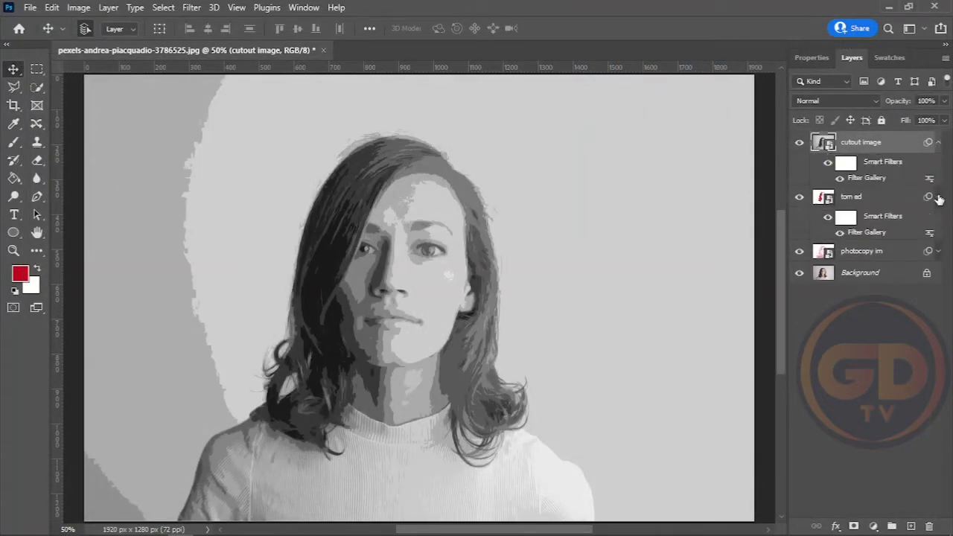
click(799, 197)
click(798, 141)
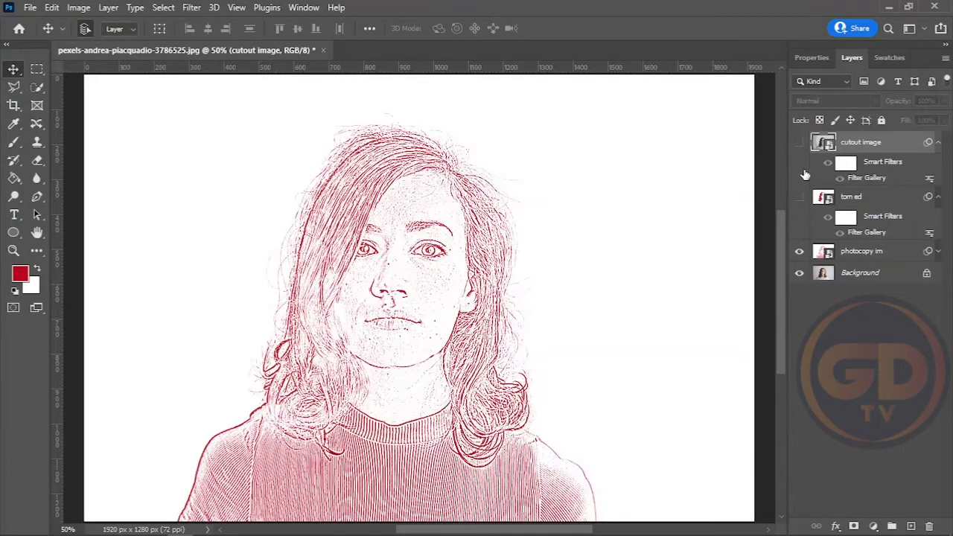
click(799, 197)
click(798, 143)
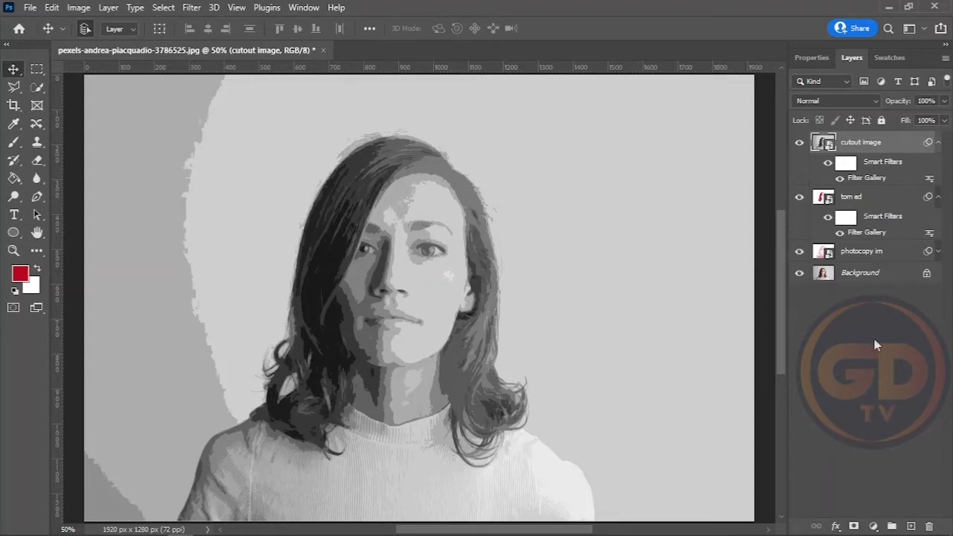
click(826, 102)
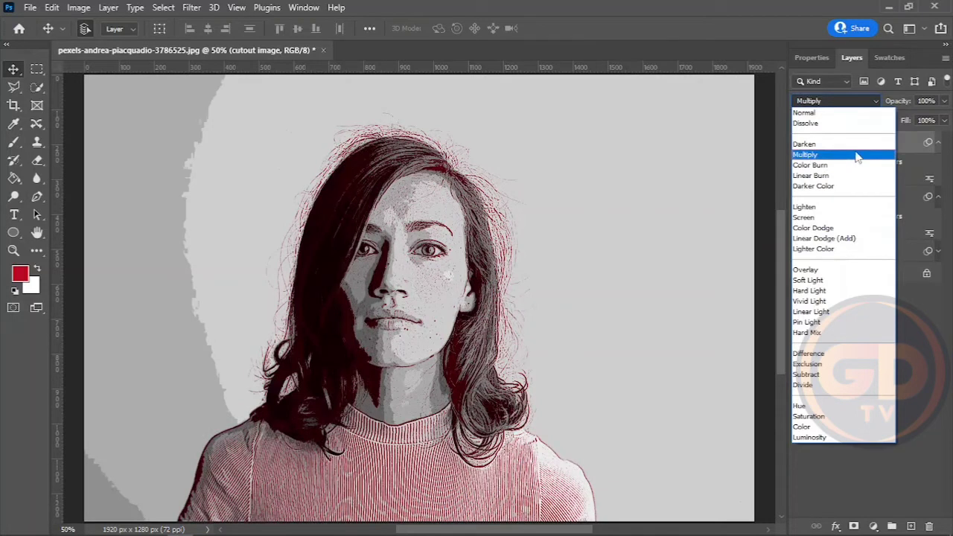
Step: Blend cutout image in Multiply and add a Gaussian Blur with radius 6.0
click(857, 155)
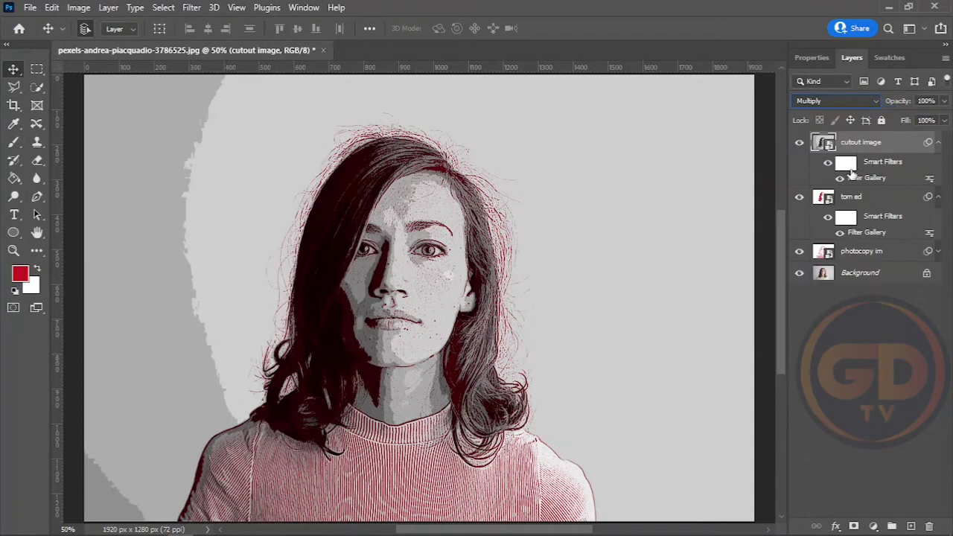
click(191, 7)
mouse_move(200, 186)
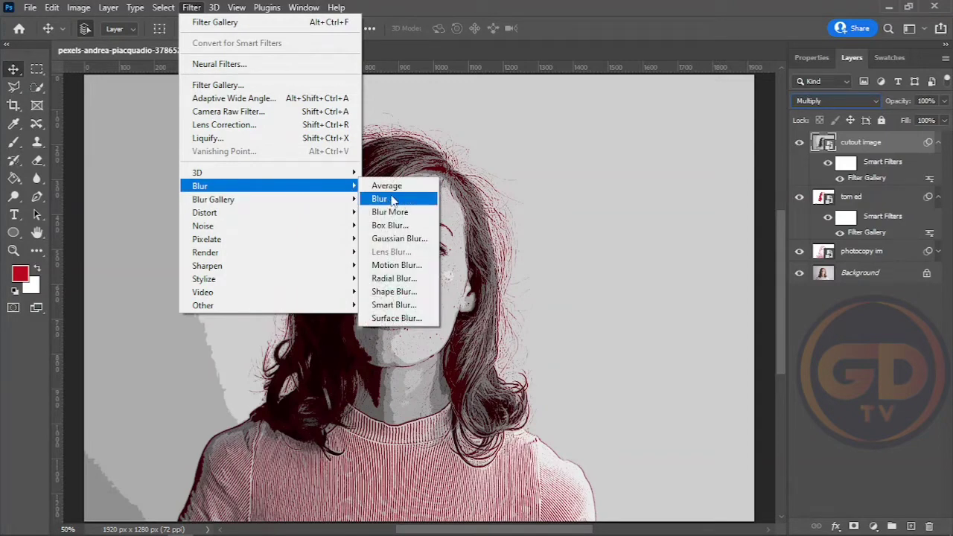
click(400, 238)
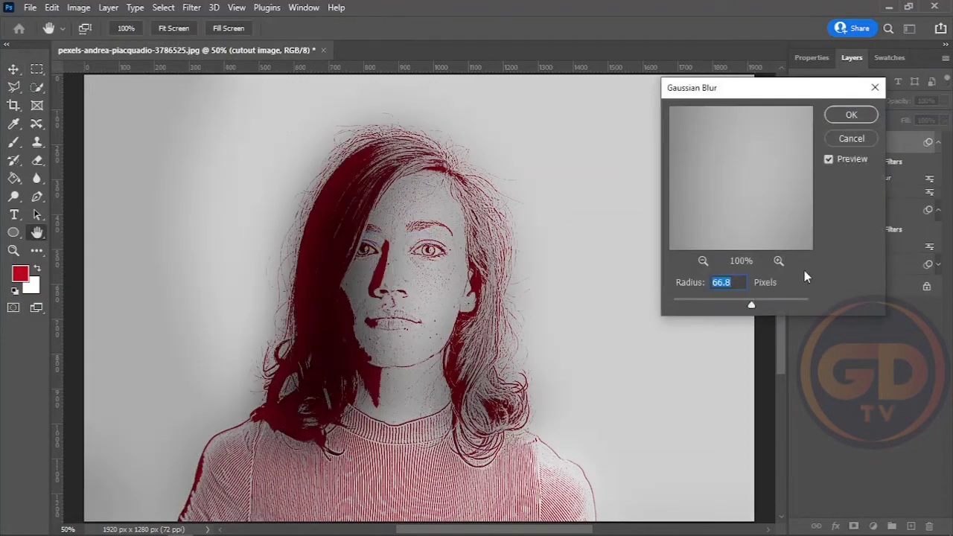
drag(752, 307, 776, 306)
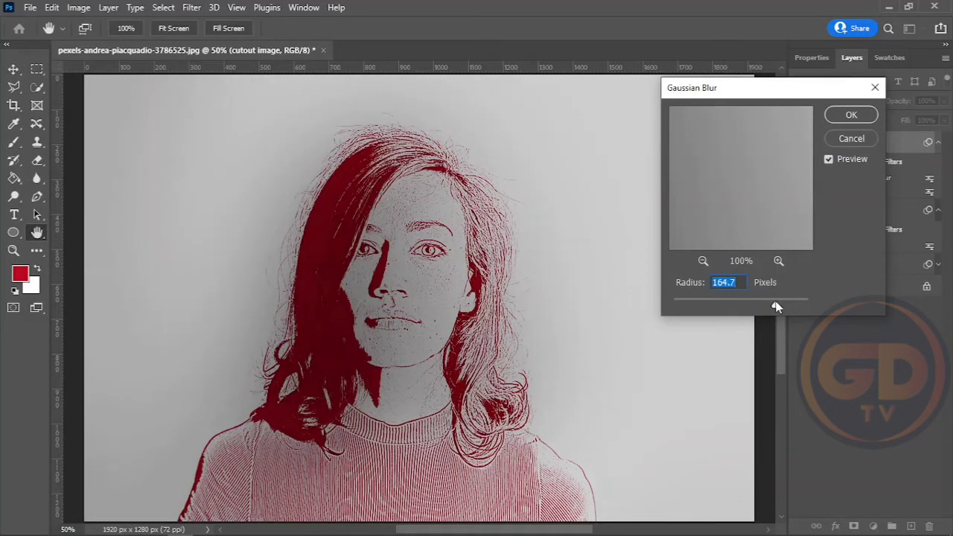
click(720, 301)
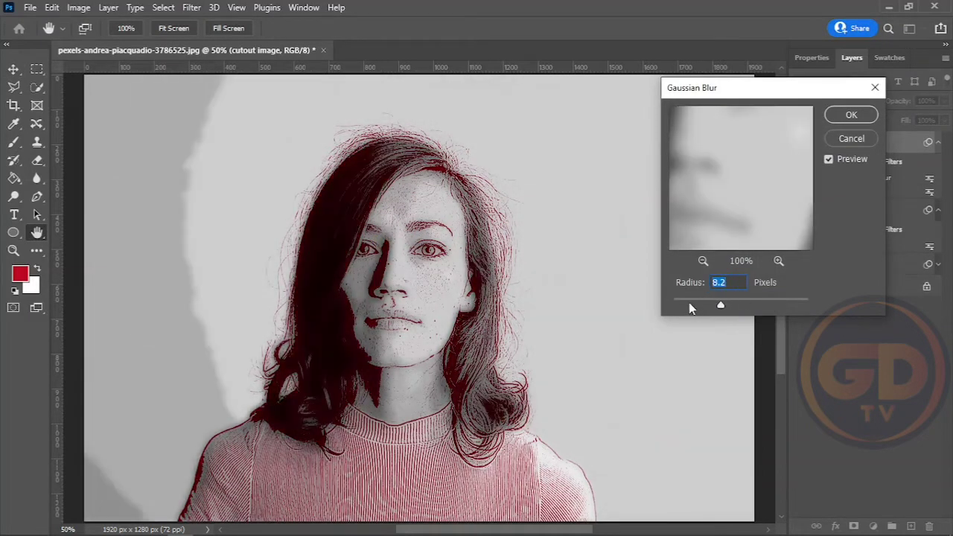
click(688, 304)
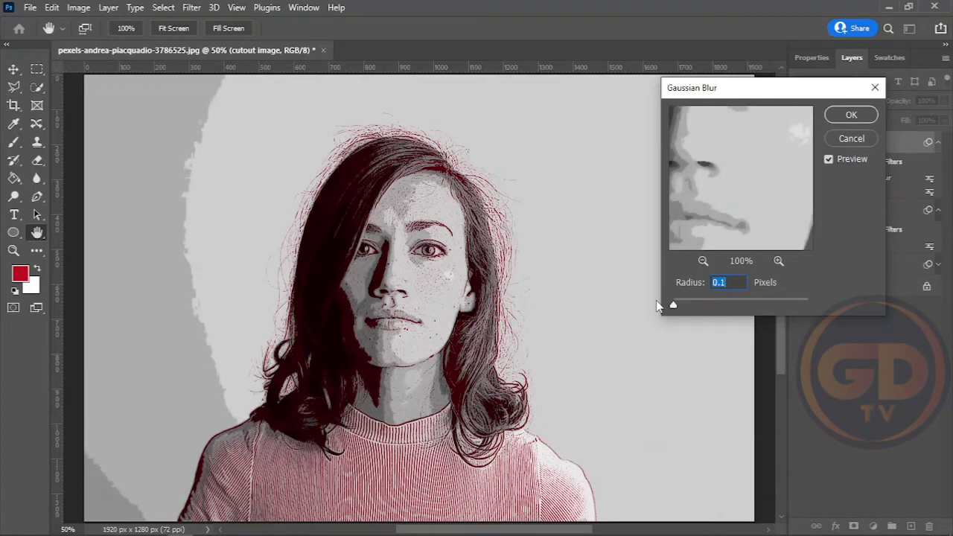
drag(680, 304, 684, 306)
mouse_move(699, 301)
mouse_down()
mouse_move(721, 305)
mouse_move(709, 306)
mouse_up()
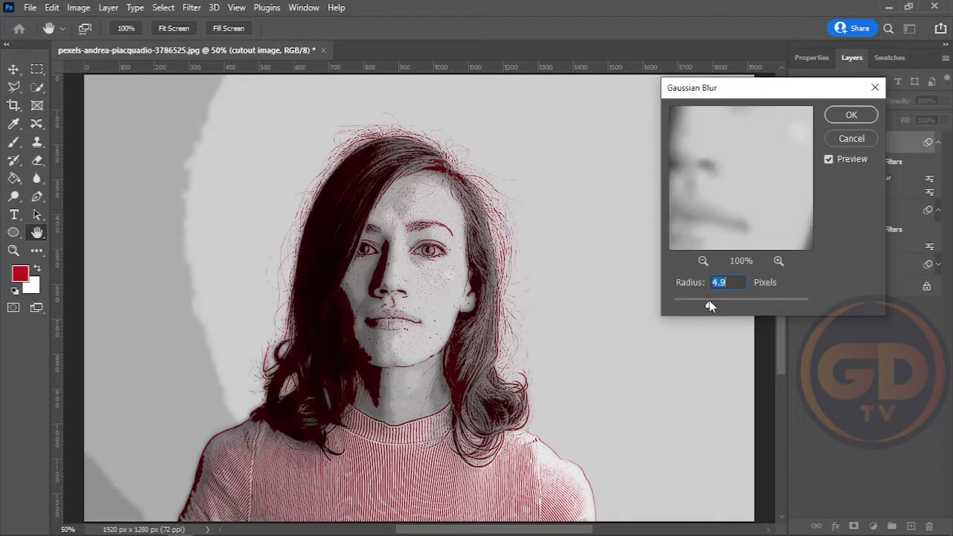
click(860, 117)
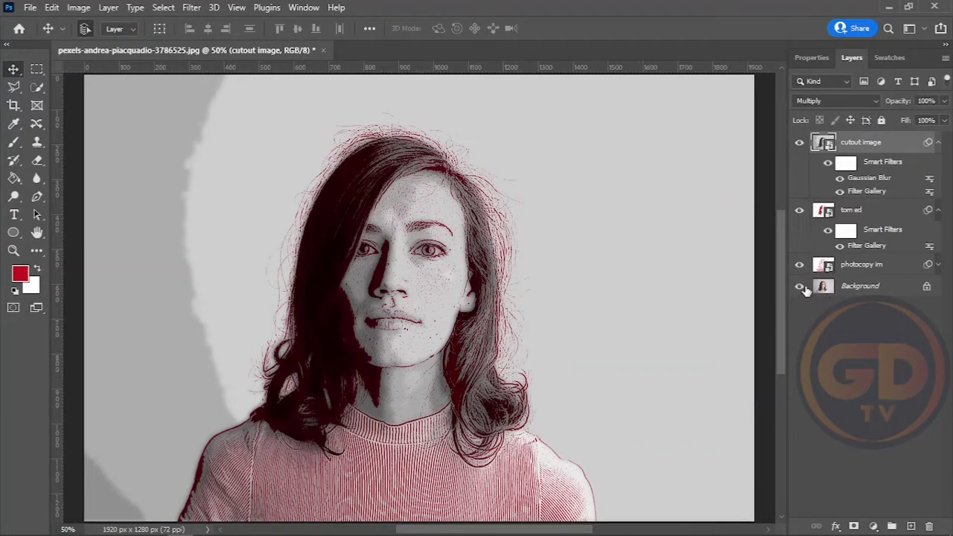
Step: Remove the duplicate Background copy layer
drag(866, 245, 861, 267)
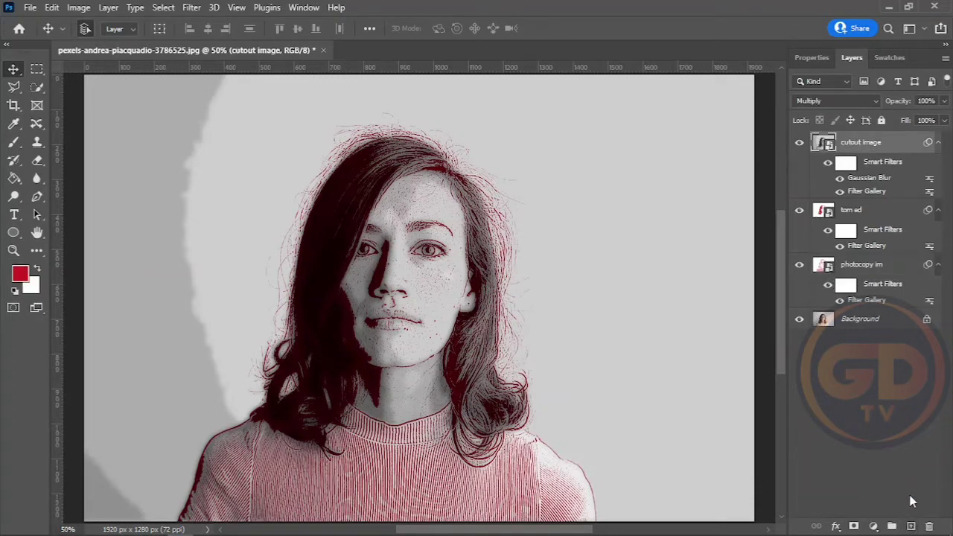
click(850, 322)
key(ctrl+j)
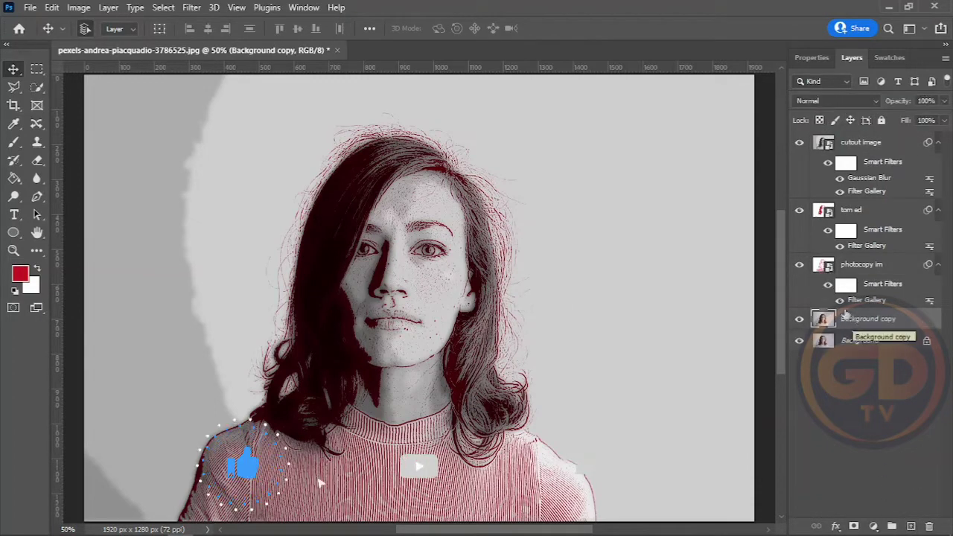
key(Delete)
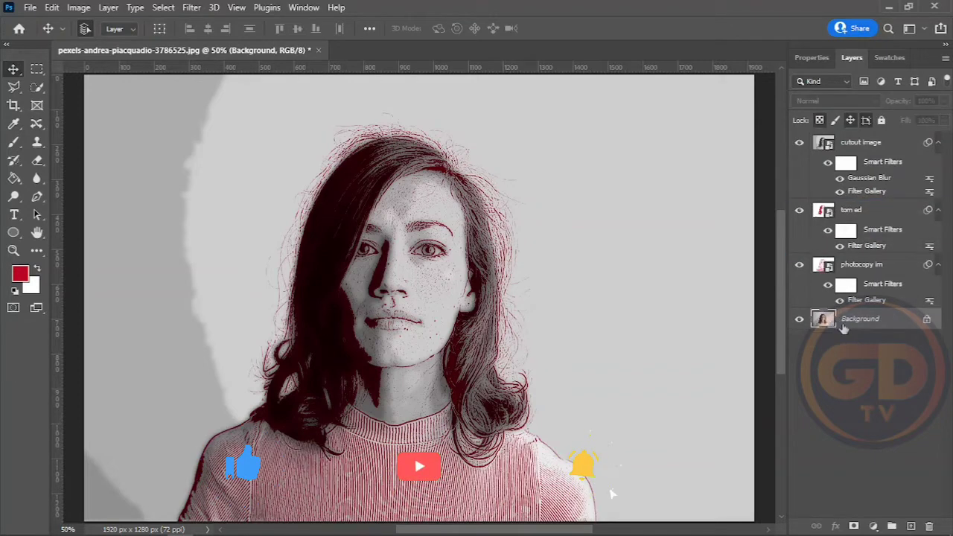
Step: Add a red Color Fill layer (#ba0722) on top and invert its mask to black
click(843, 161)
click(872, 525)
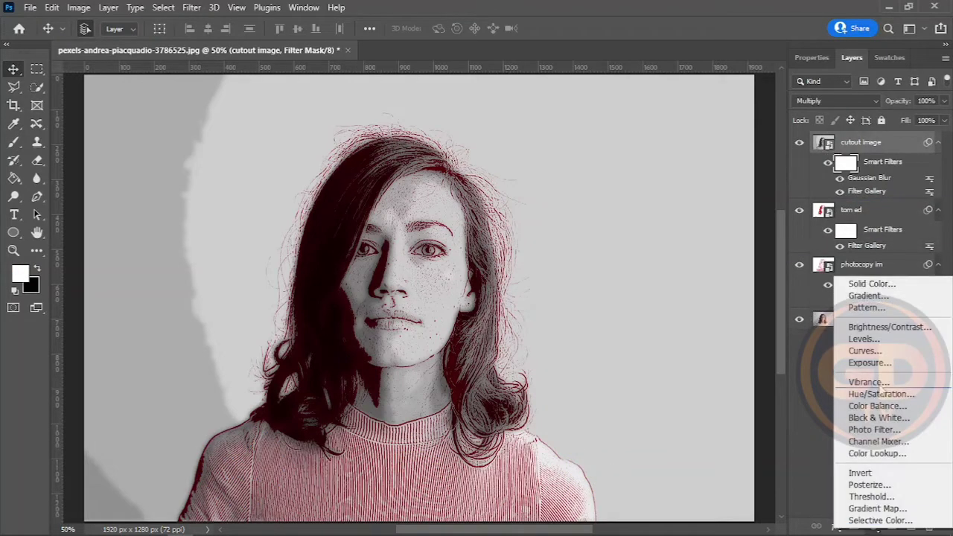
click(881, 284)
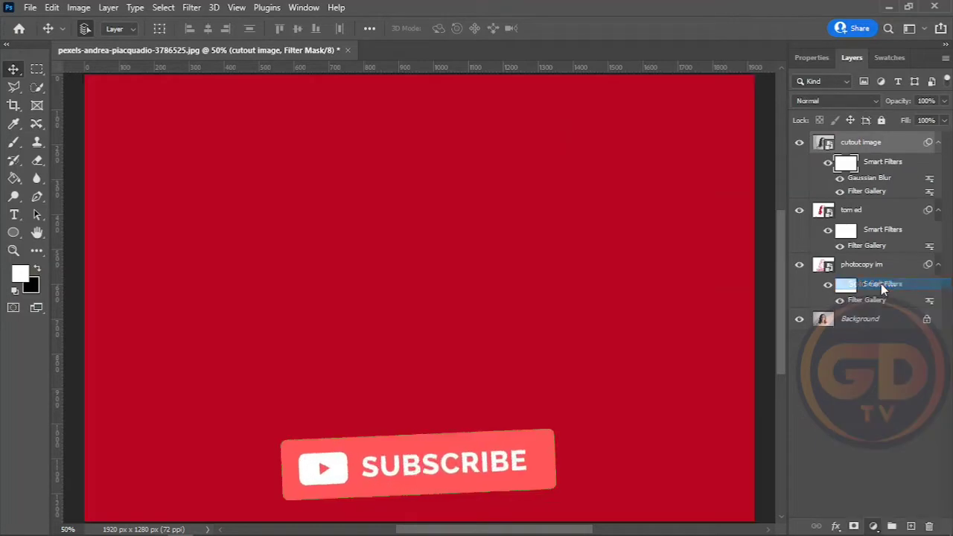
mouse_move(887, 123)
mouse_down()
mouse_move(845, 183)
mouse_move(889, 166)
mouse_up()
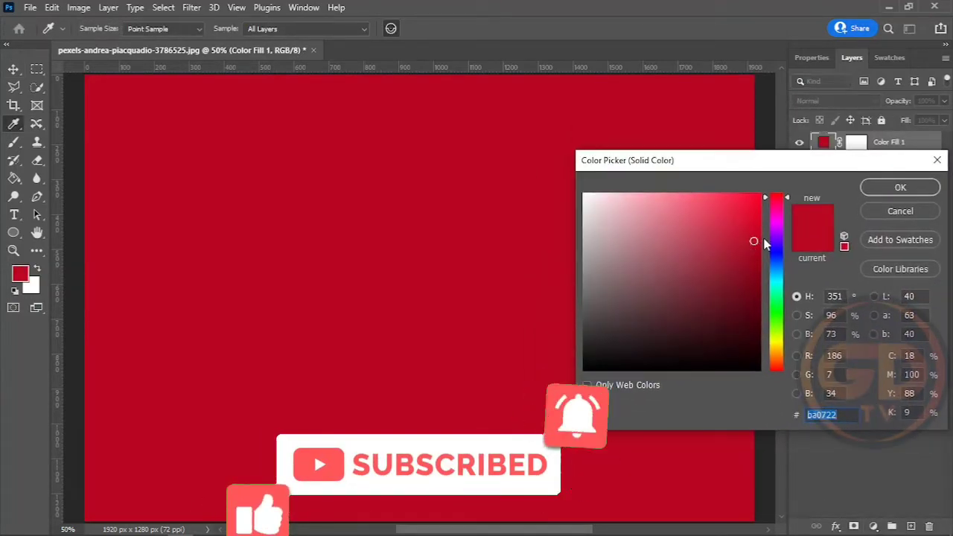
click(885, 191)
click(856, 141)
key(d)
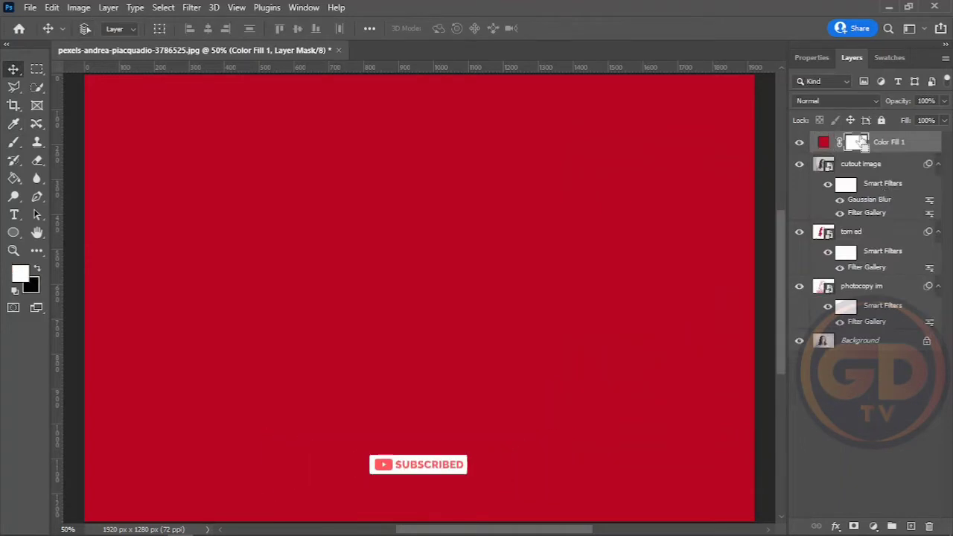
key(ctrl+i)
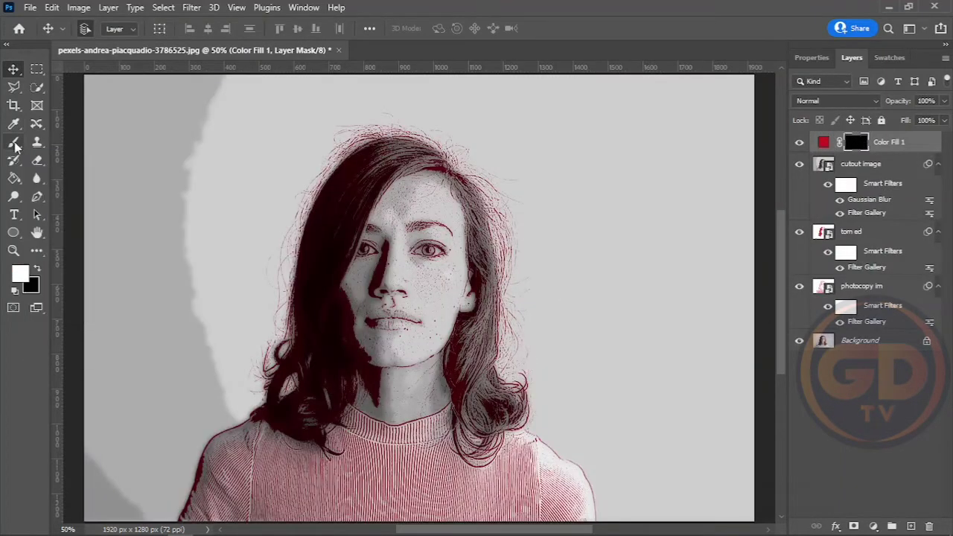
Step: Paint white over the lips on the fill mask with a 36 px brush
click(13, 142)
click(102, 41)
drag(119, 72, 103, 73)
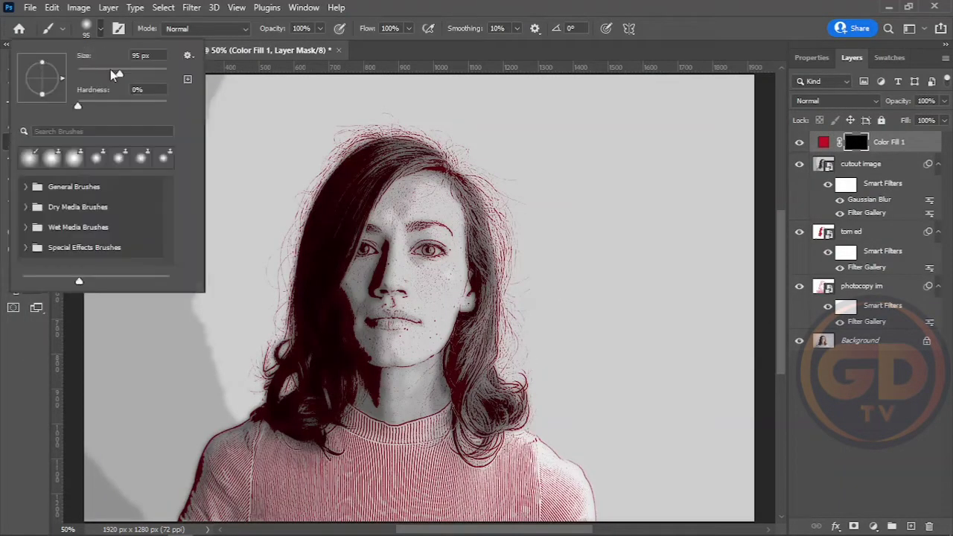
click(393, 317)
mouse_move(395, 317)
mouse_down()
mouse_move(370, 318)
mouse_move(420, 321)
mouse_move(388, 318)
mouse_up()
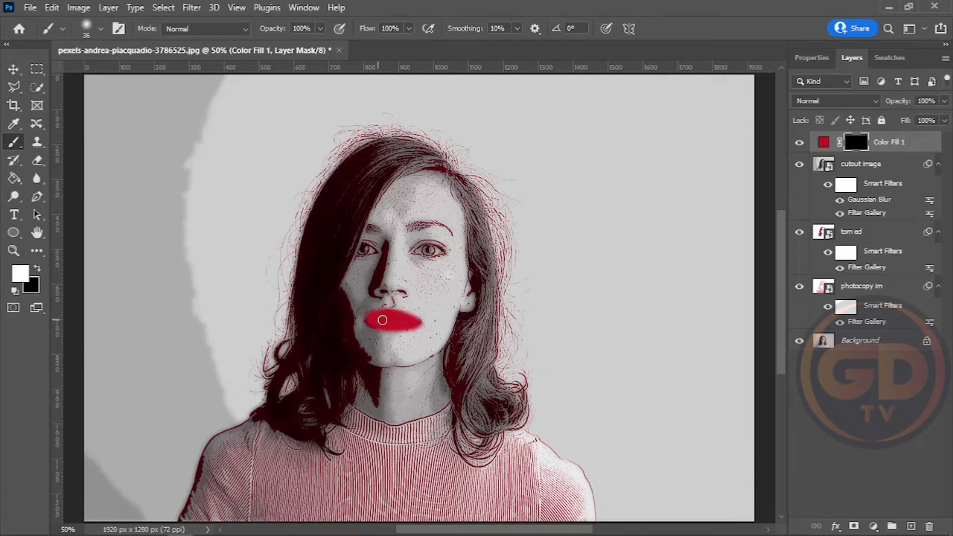
Step: Blend the red fill layer in Multiply at about 76% opacity
click(835, 100)
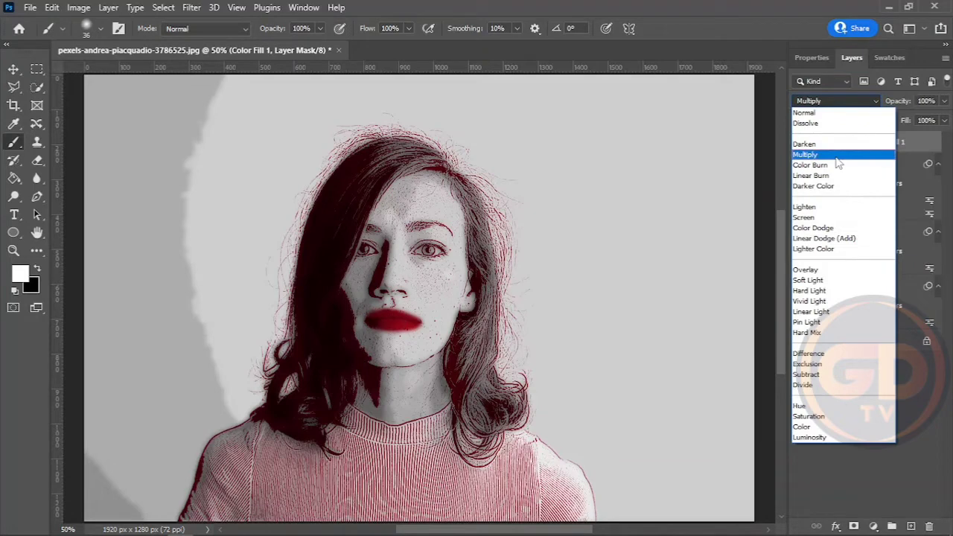
click(835, 158)
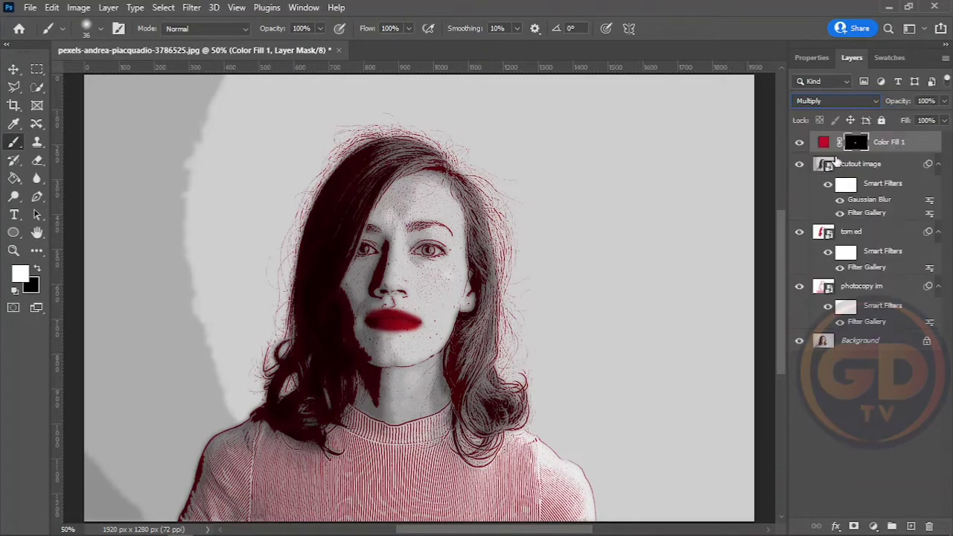
click(943, 101)
mouse_move(939, 119)
mouse_down()
mouse_move(899, 119)
mouse_move(909, 120)
mouse_up()
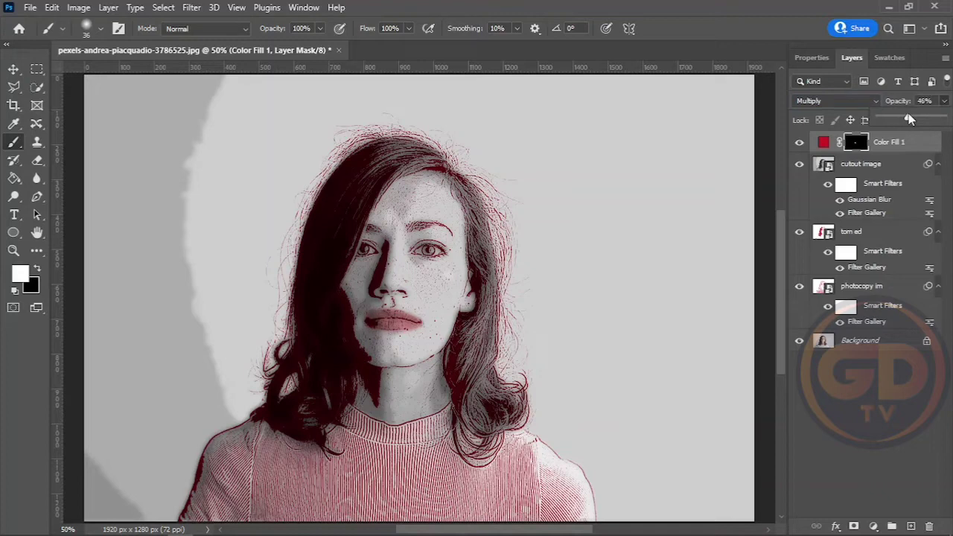
drag(912, 120, 916, 121)
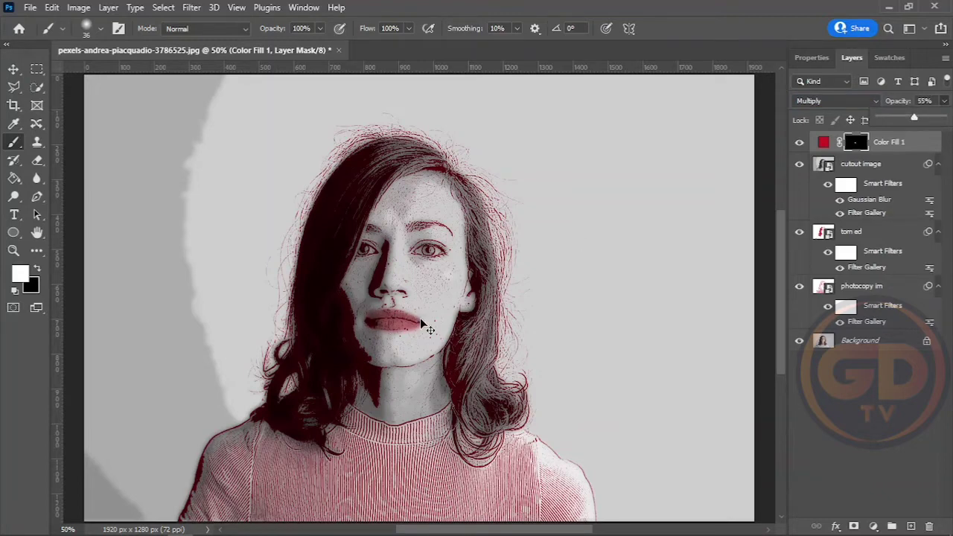
key(ctrl+plus)
key(ctrl+plus)
key(ctrl+plus)
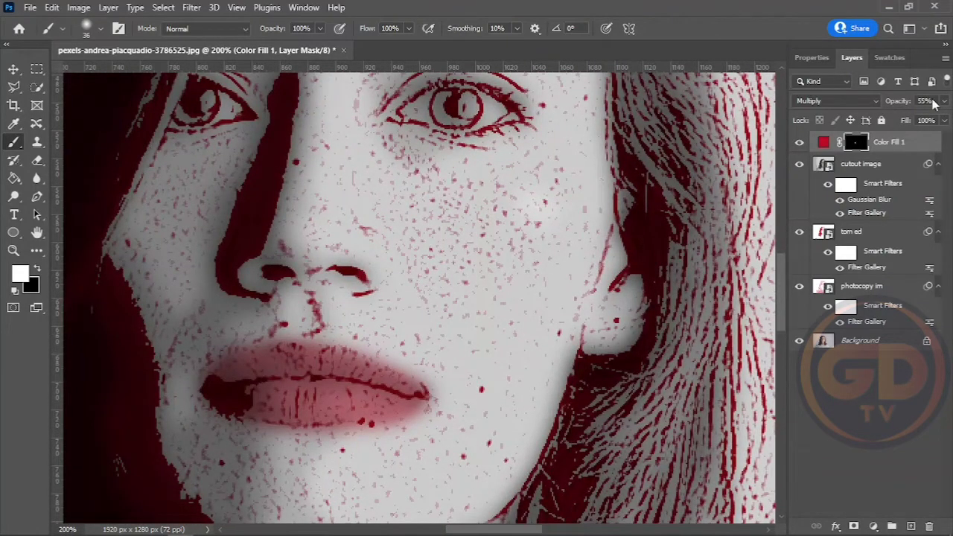
click(944, 100)
drag(916, 120, 937, 123)
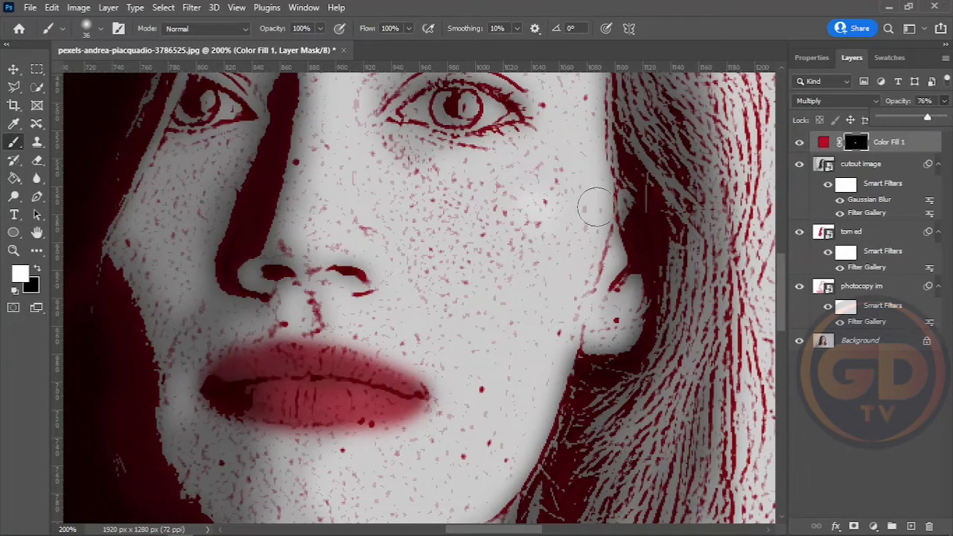
scroll(395, 230, down, 1)
scroll(308, 382, down, 1)
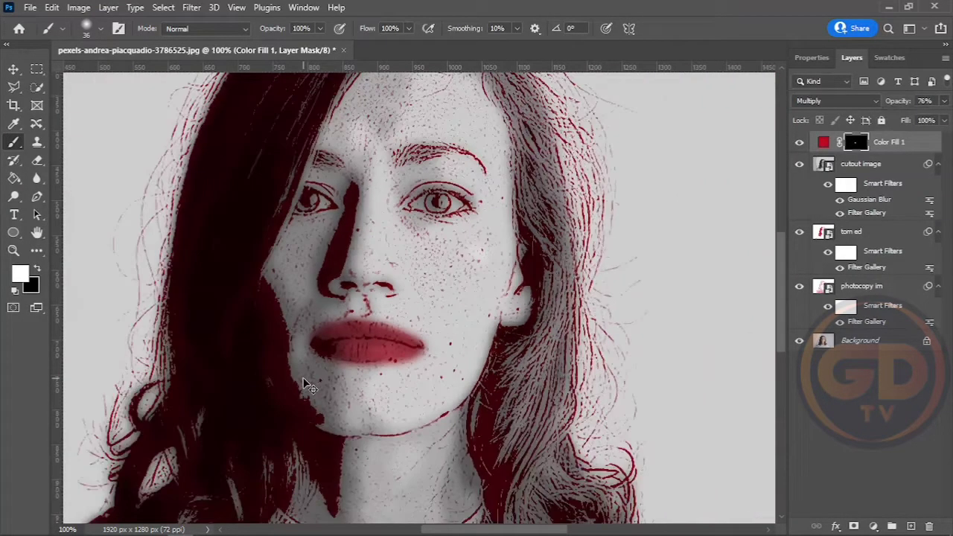
scroll(308, 383, down, 1)
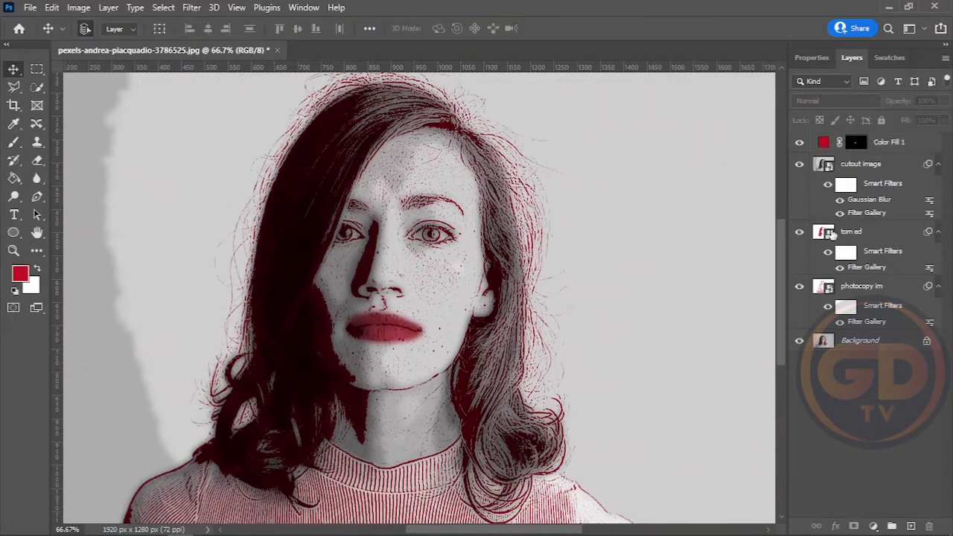
Step: Add a Solid Color fill layer in dark green FOCOLTONE 3496 from the Color Libraries
click(874, 526)
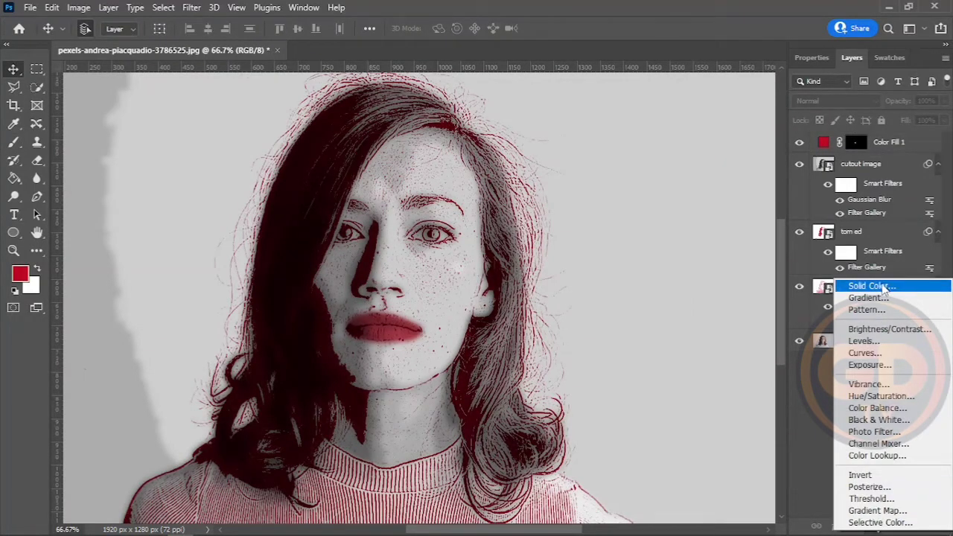
click(883, 289)
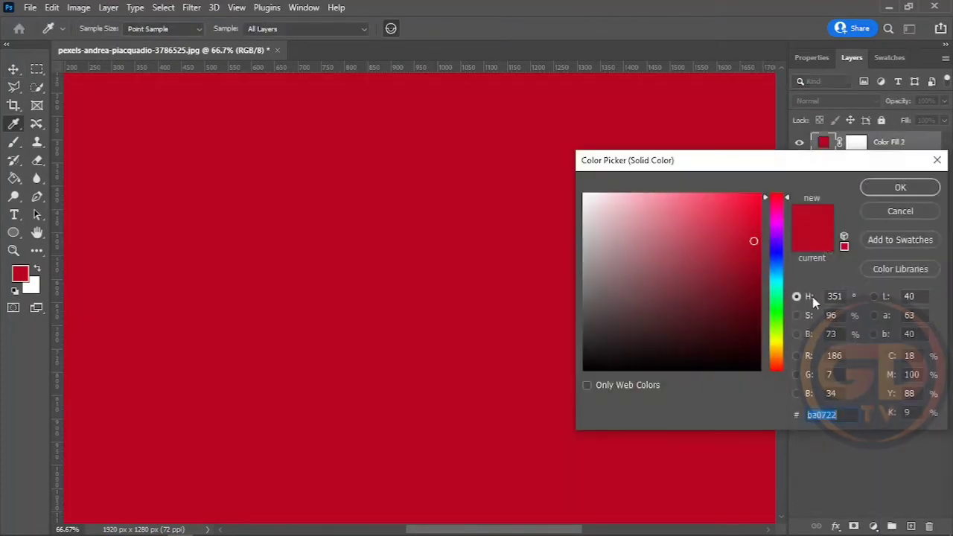
click(914, 270)
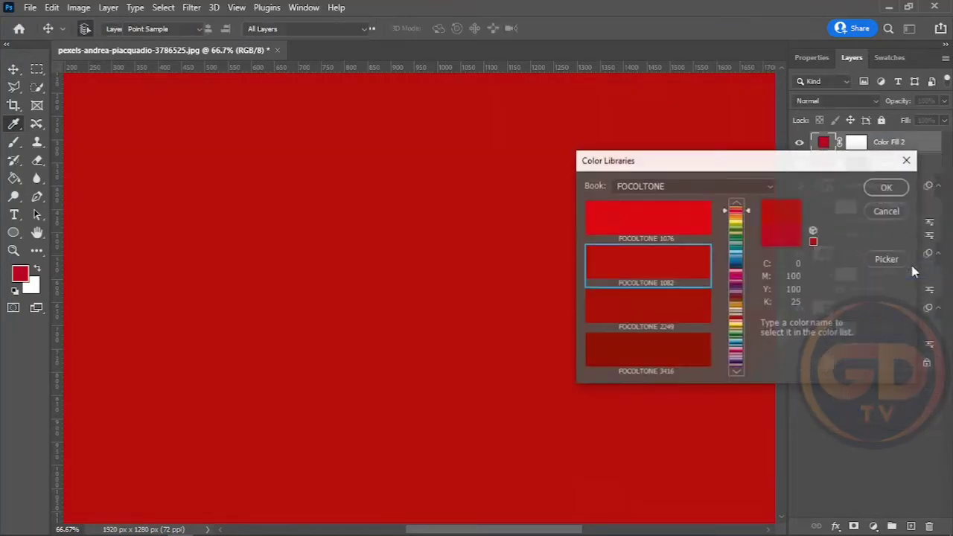
click(743, 223)
click(666, 321)
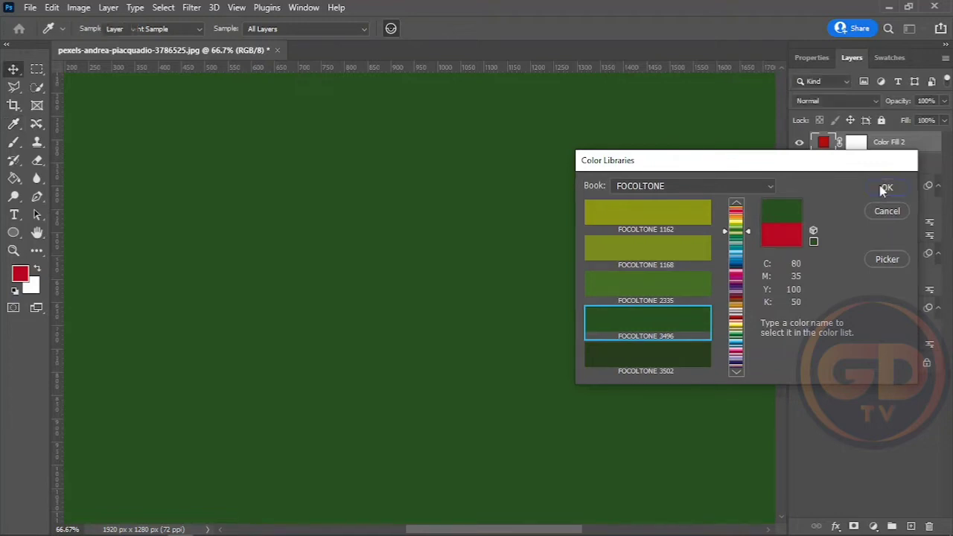
click(886, 187)
click(829, 101)
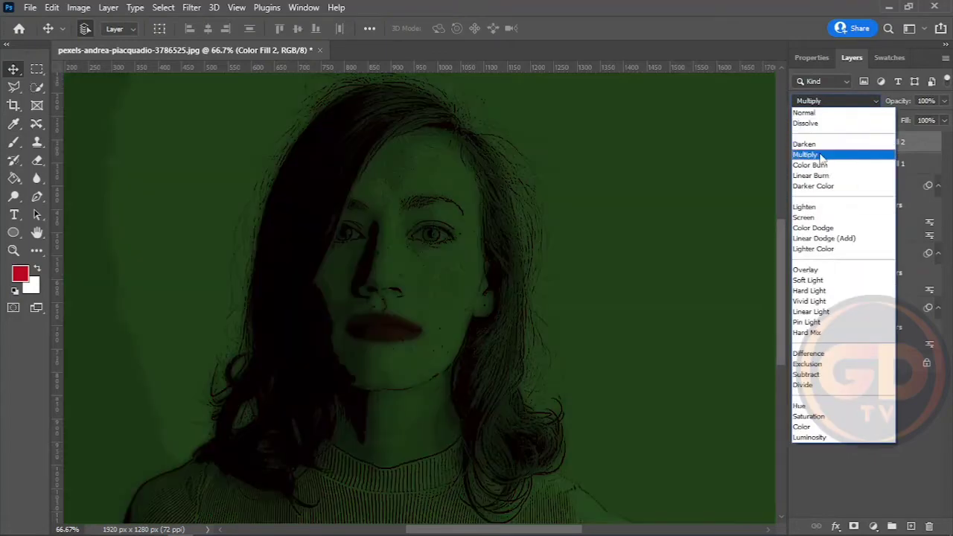
Step: Set Color Fill 2 to Multiply at 26% opacity and invert its mask to black
click(818, 154)
click(943, 100)
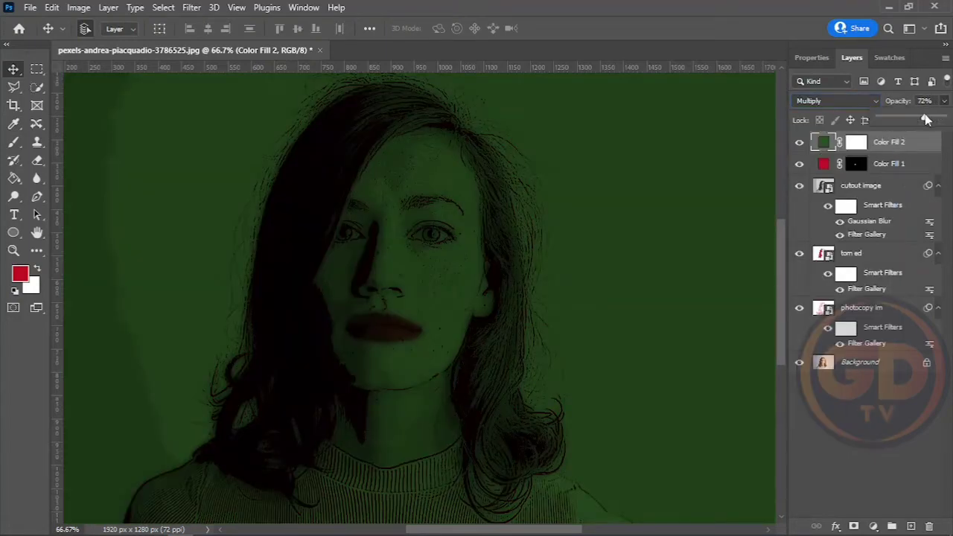
drag(944, 117, 896, 121)
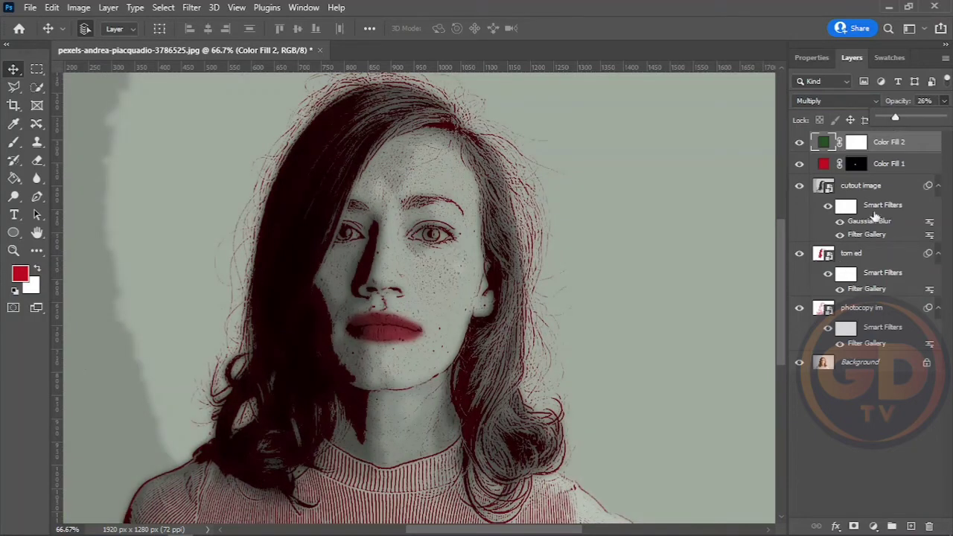
click(856, 143)
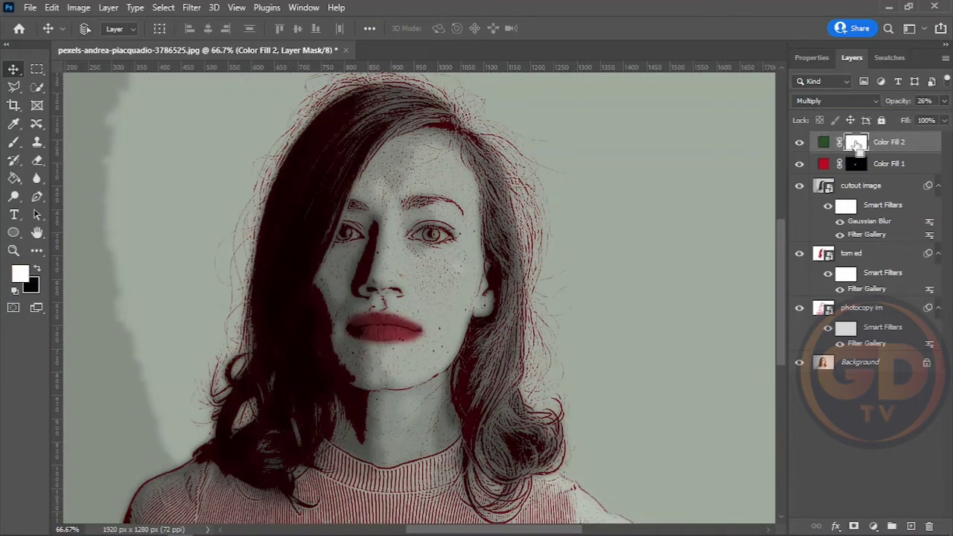
key(ctrl+i)
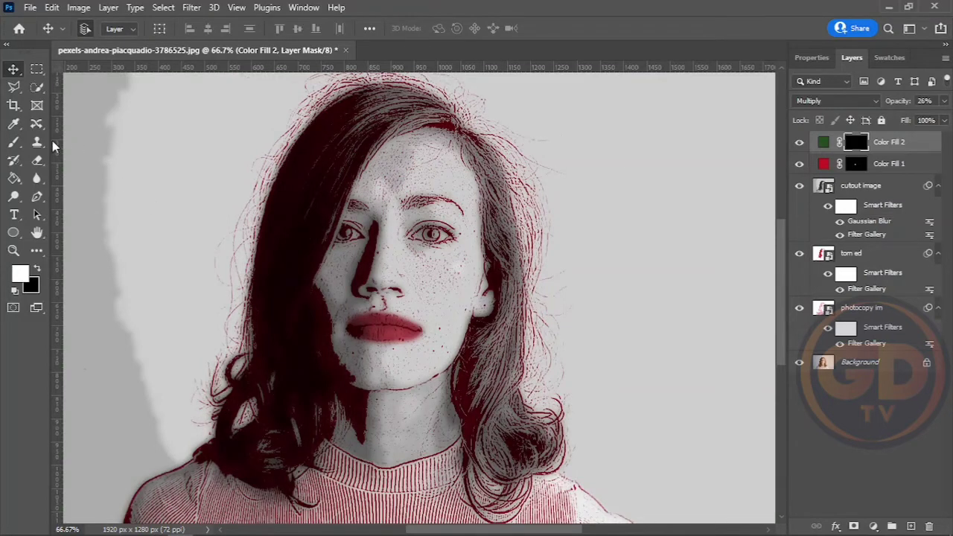
Step: Switch to the Brush tool and zoom in closer on the face
click(13, 141)
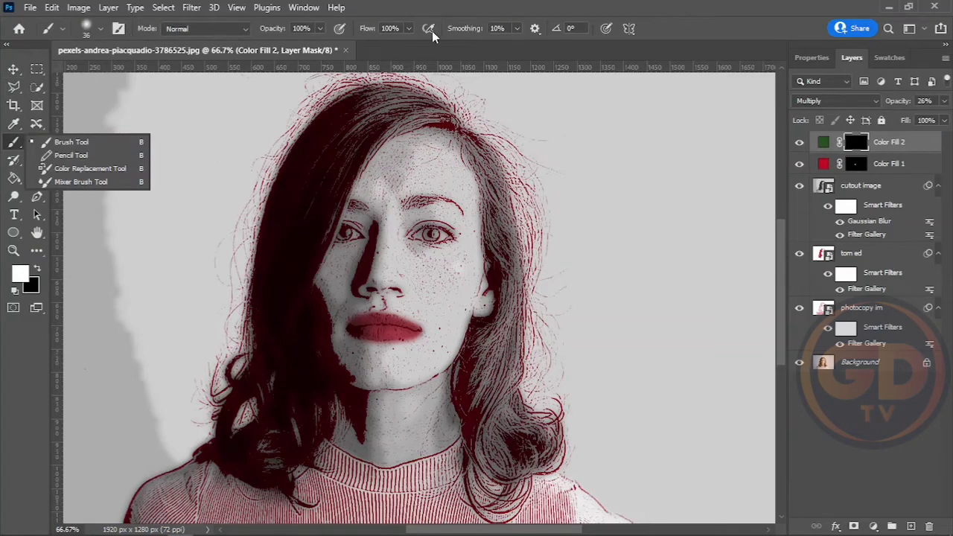
click(409, 28)
drag(402, 46, 388, 48)
click(319, 28)
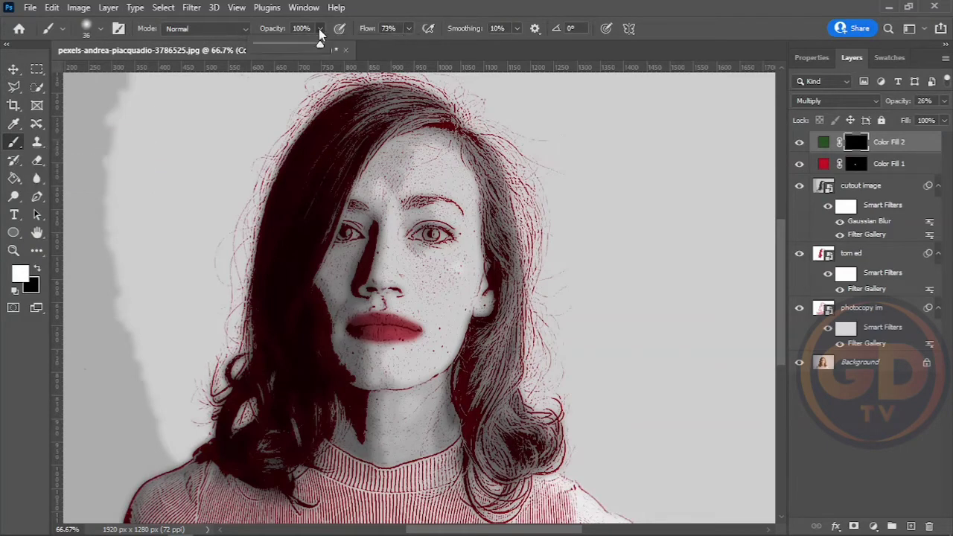
drag(322, 47, 294, 47)
key(ctrl+plus)
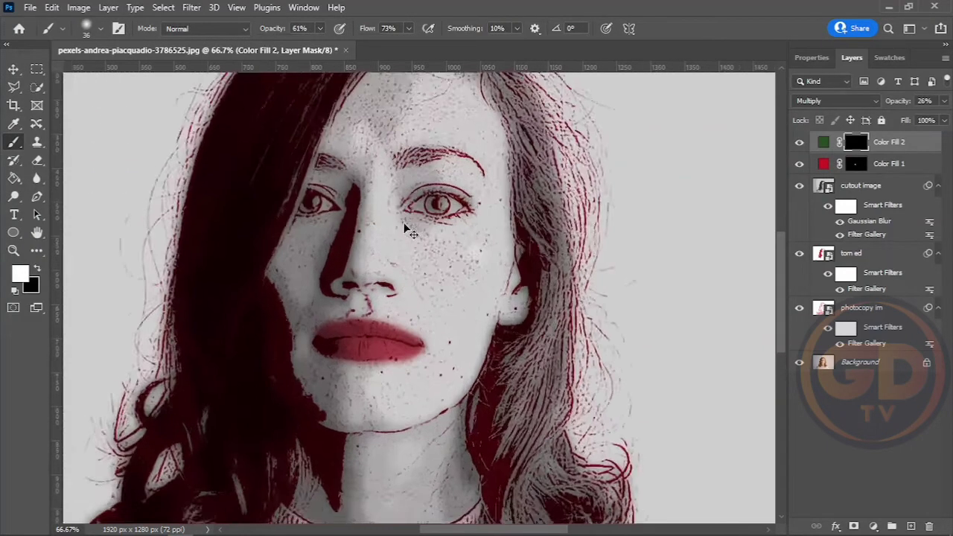
key(ctrl+plus)
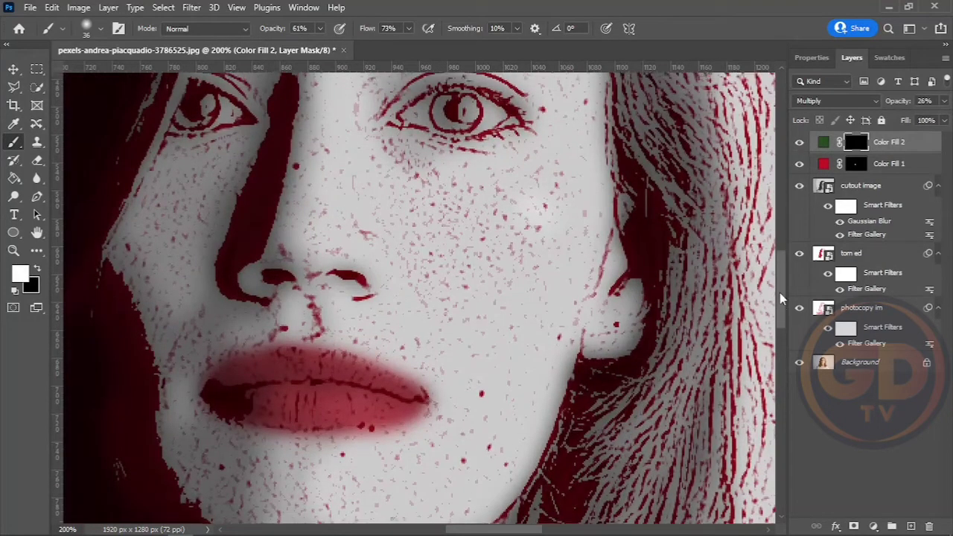
scroll(455, 238, up, 3)
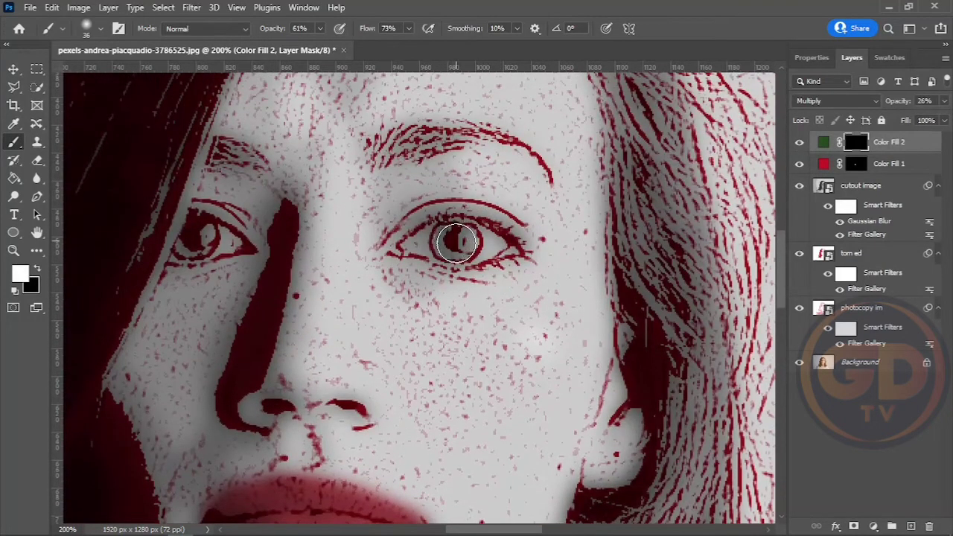
Step: Set the brush to 100% opacity and 88% flow
drag(319, 29, 336, 47)
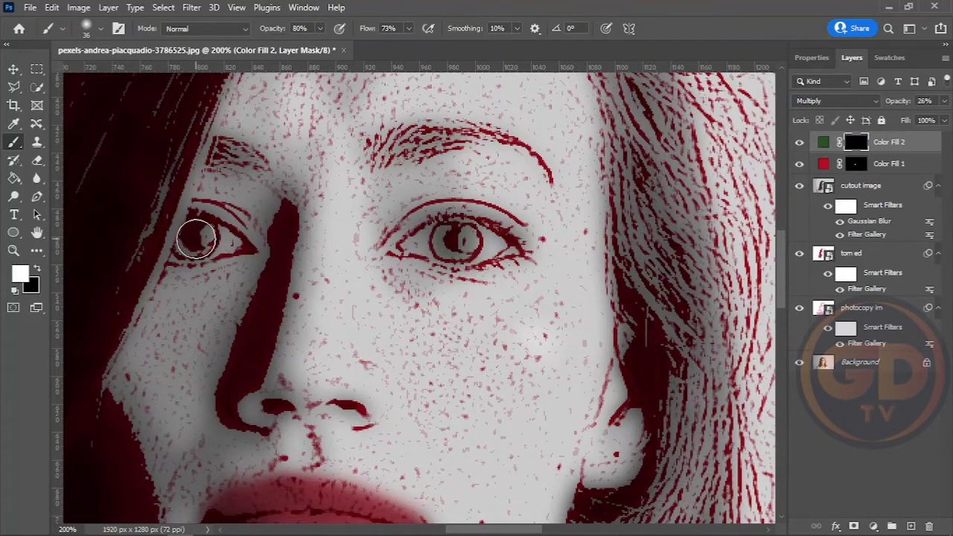
click(319, 28)
drag(319, 38, 342, 49)
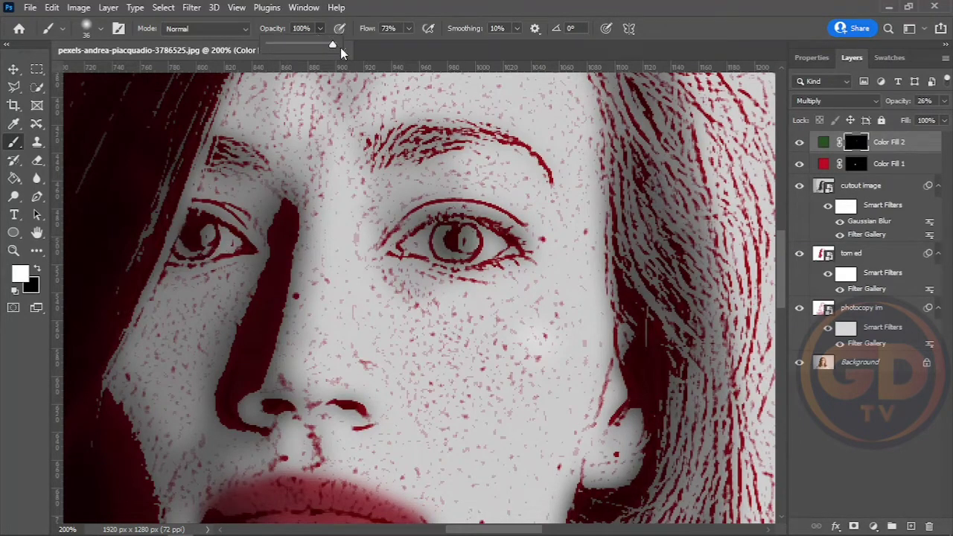
click(408, 28)
drag(411, 44, 418, 44)
Step: Paint both irises into Color Fill 2's mask, then select the photocopy im filter mask
drag(457, 240, 458, 242)
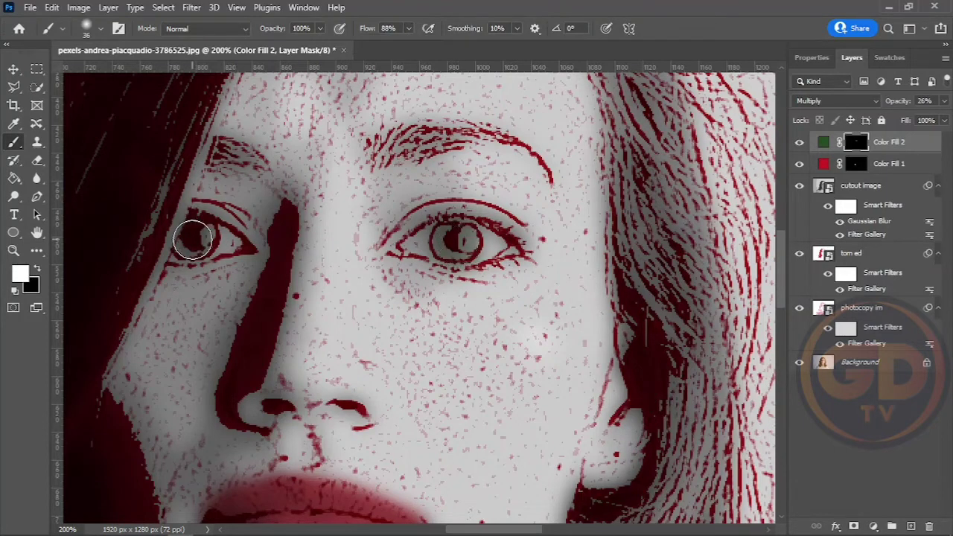
mouse_move(187, 233)
mouse_down()
mouse_move(197, 238)
mouse_move(188, 236)
mouse_up()
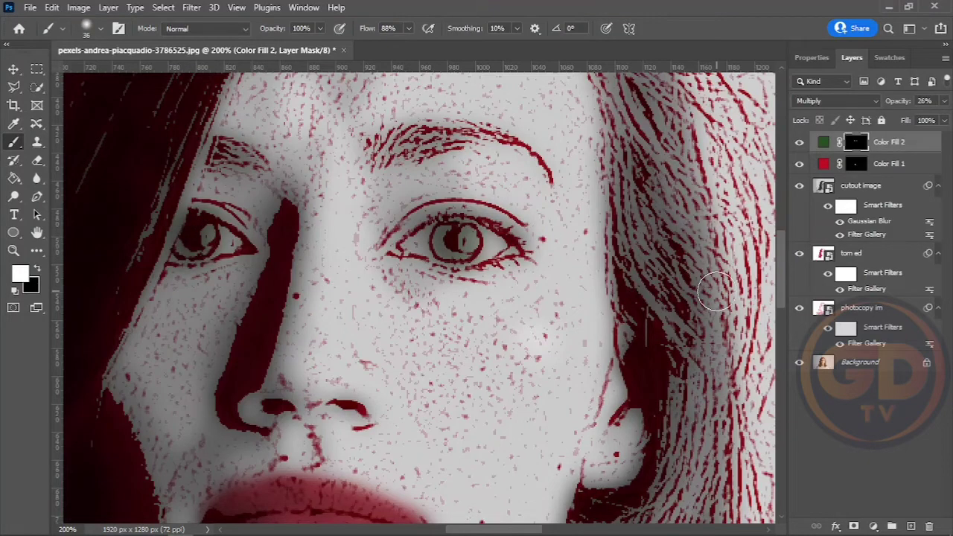
click(845, 327)
scroll(559, 389, down, 2)
scroll(559, 392, down, 1)
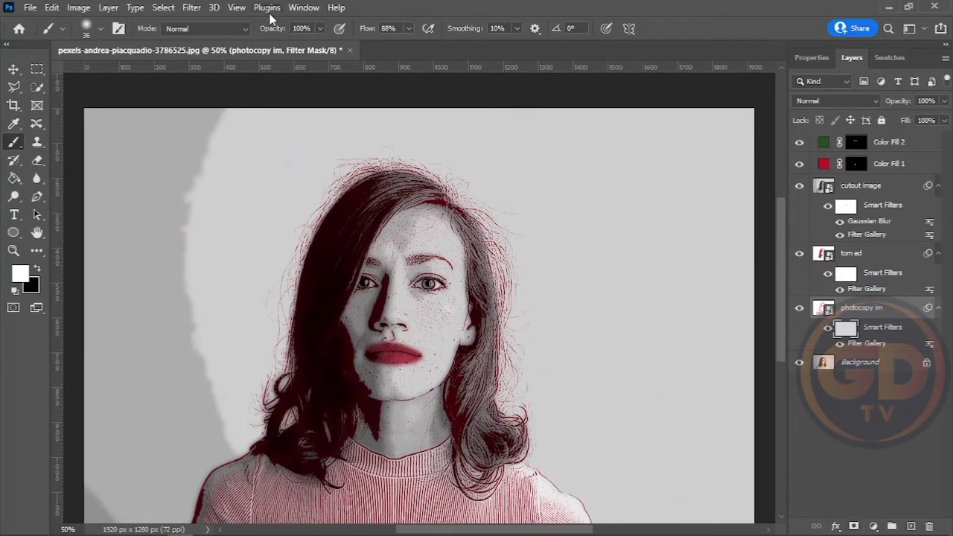
Step: Add a Brightness/Contrast adjustment of Brightness 37 and Contrast 29 from the Adjustments panel
click(303, 7)
click(368, 117)
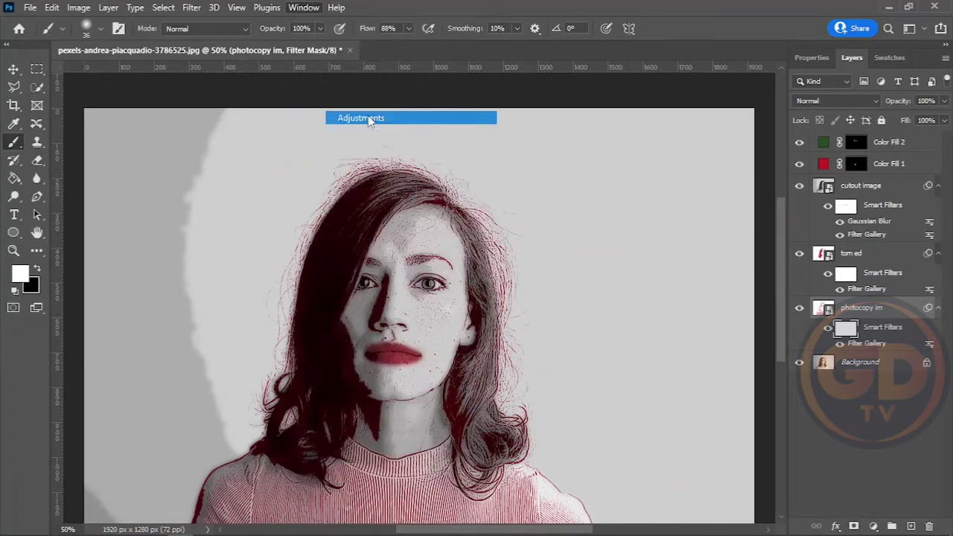
click(580, 146)
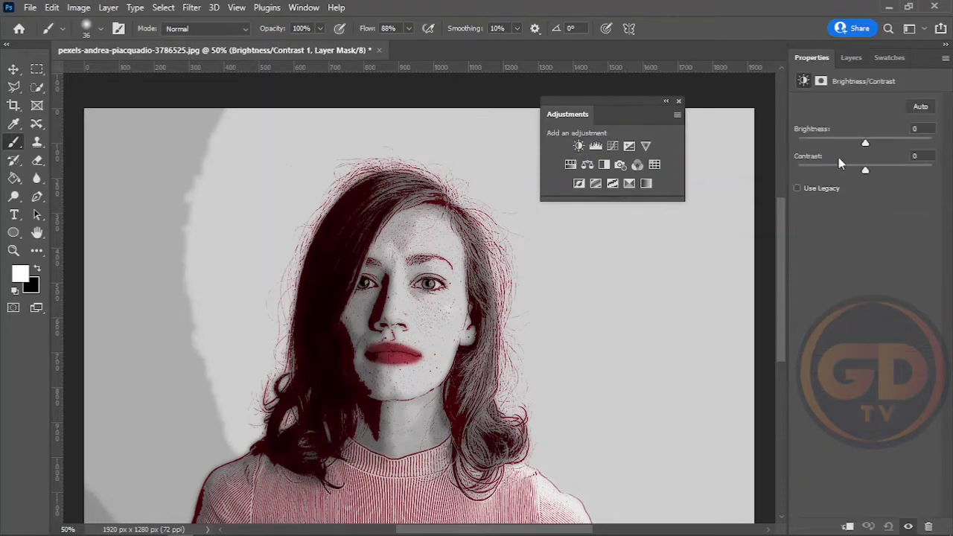
mouse_move(864, 143)
mouse_down()
mouse_move(881, 143)
mouse_move(884, 172)
mouse_up()
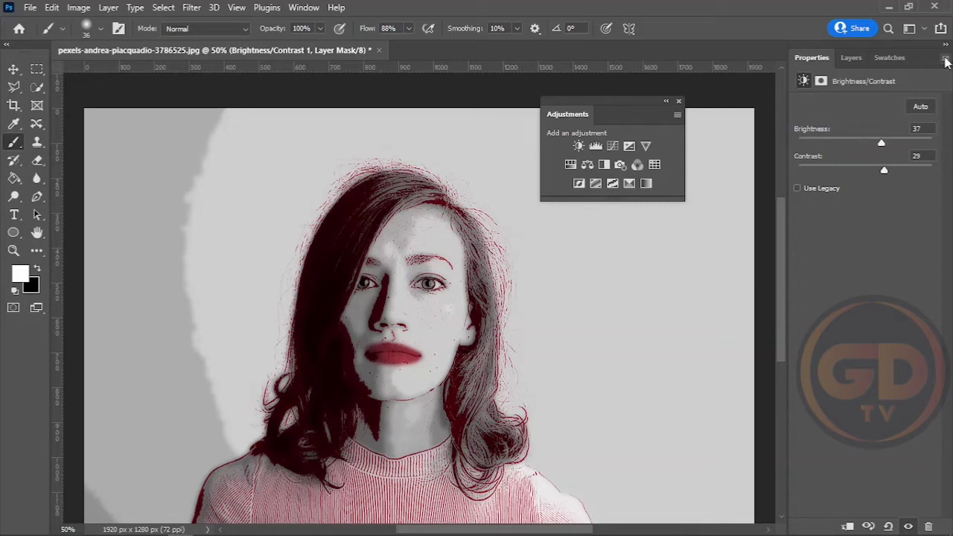
click(678, 100)
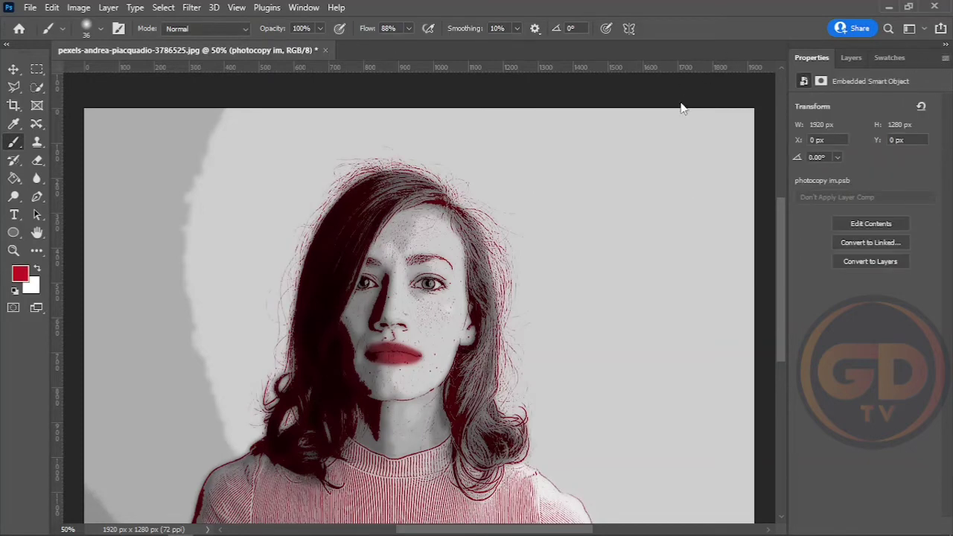
click(851, 58)
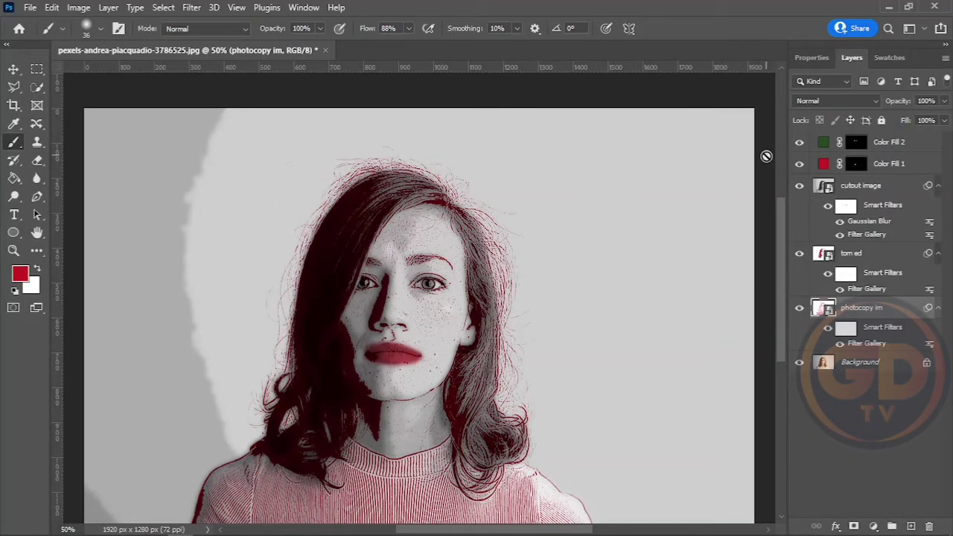
Step: Create a new layer named 'spot remove' and move it above Color Fill 2
click(912, 527)
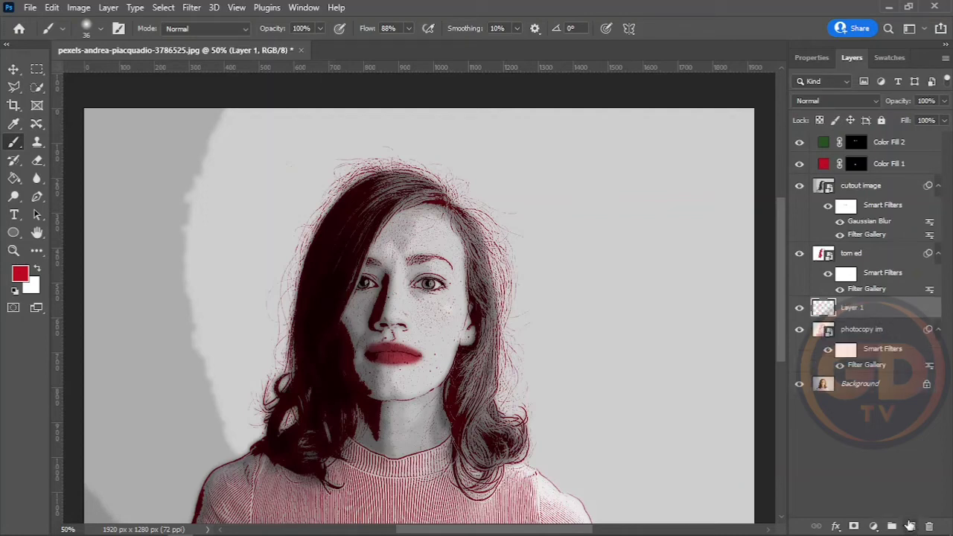
double_click(863, 308)
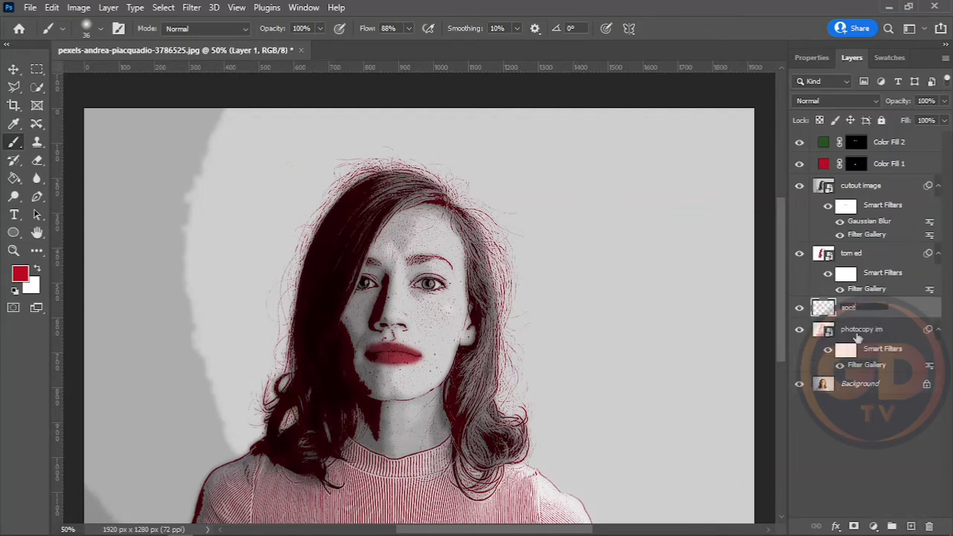
text( remove)
key(Return)
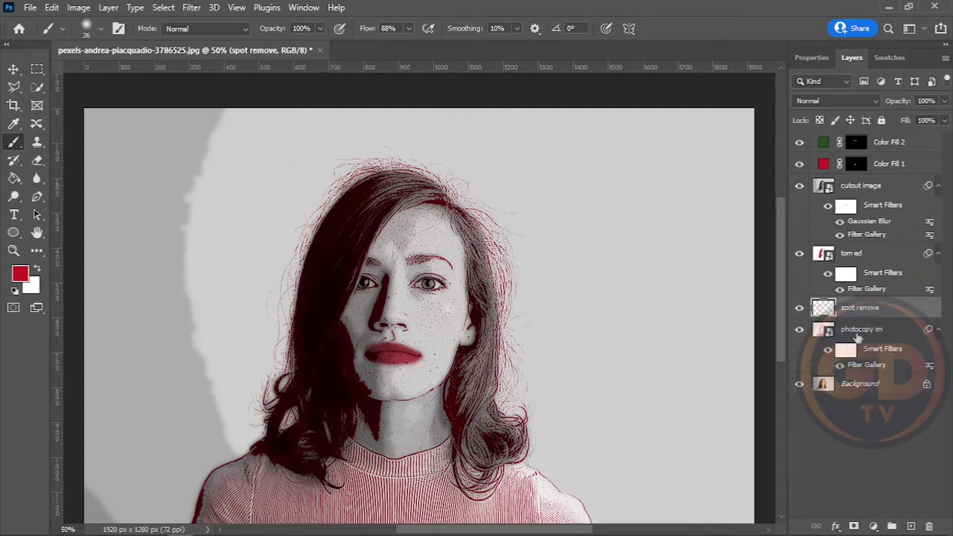
drag(856, 309, 844, 142)
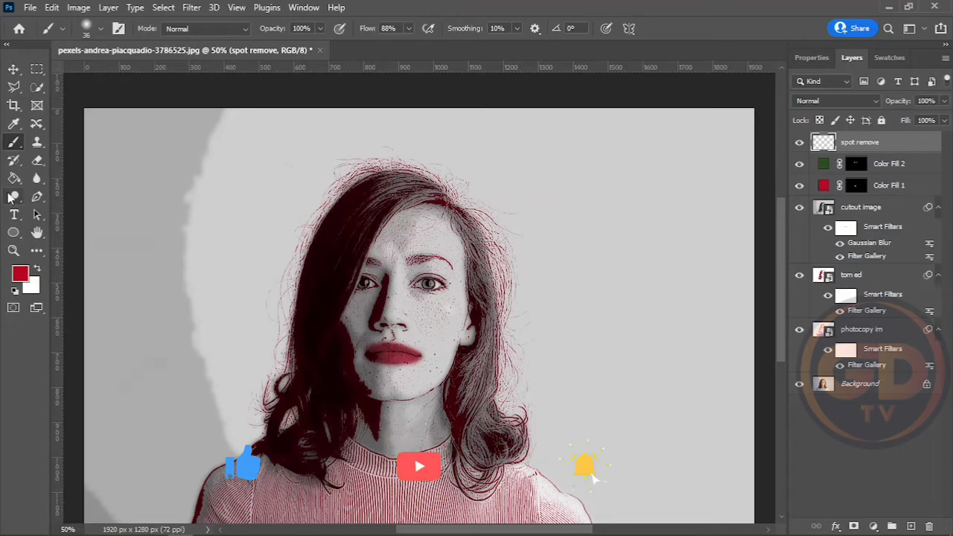
Step: Sample the light grey skin tone and set the brush to 59% opacity, 58 px
key(i)
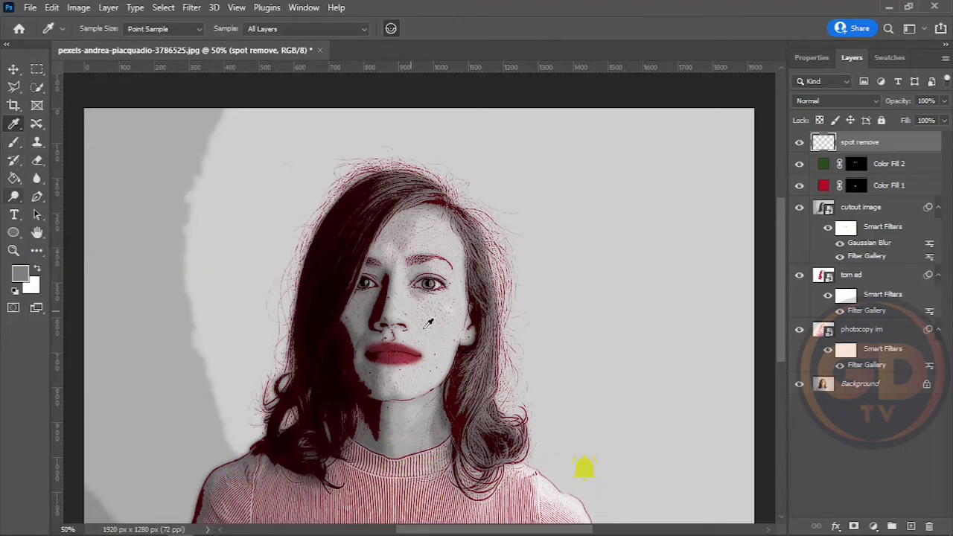
click(442, 343)
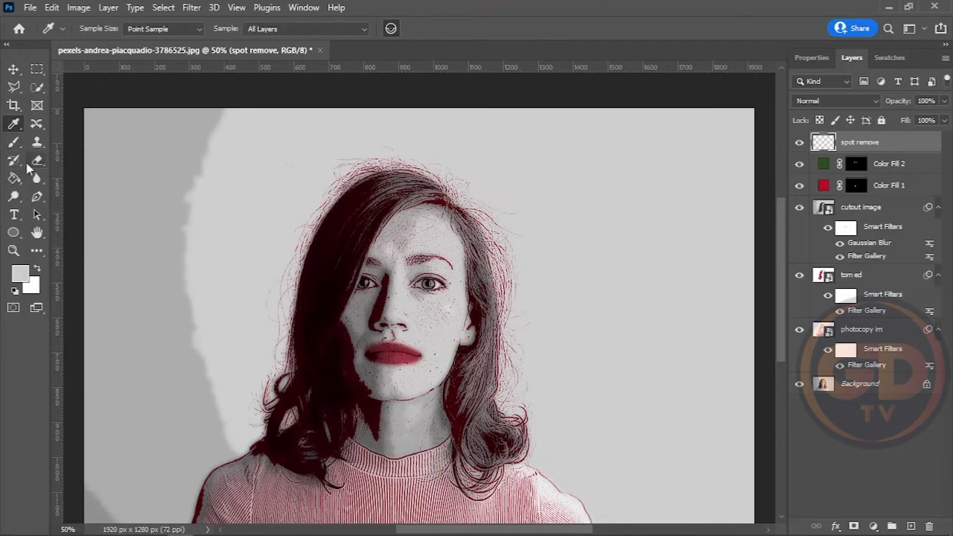
key(b)
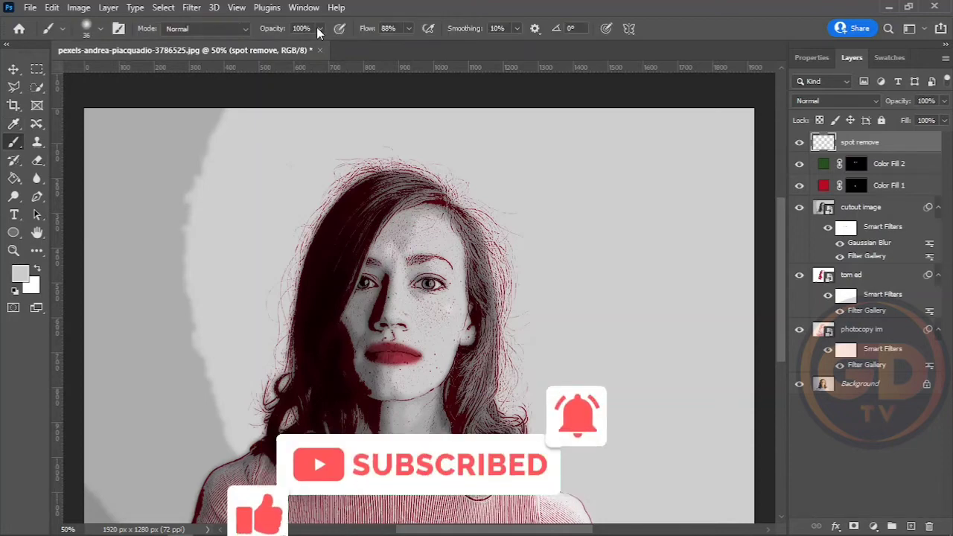
click(320, 29)
drag(305, 44, 294, 45)
click(99, 30)
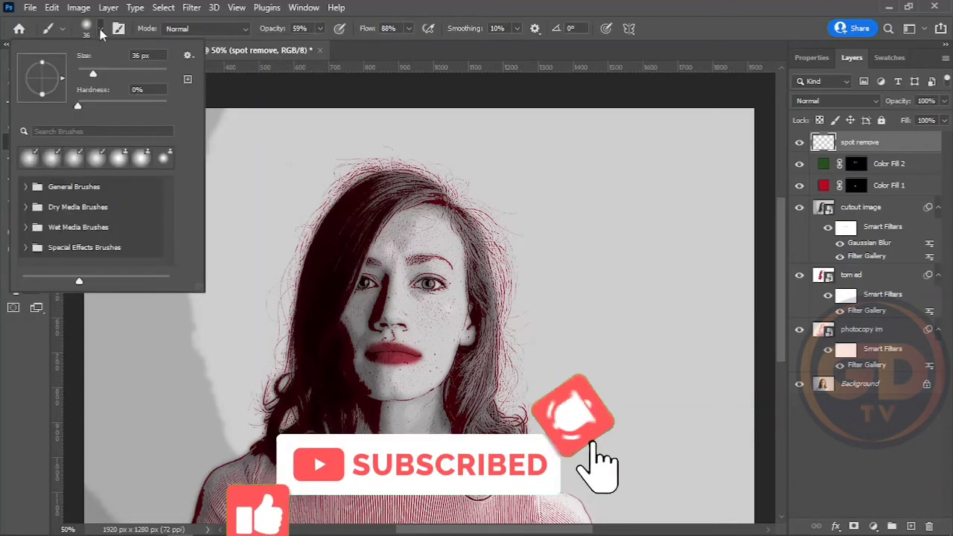
drag(94, 73, 103, 73)
key(Return)
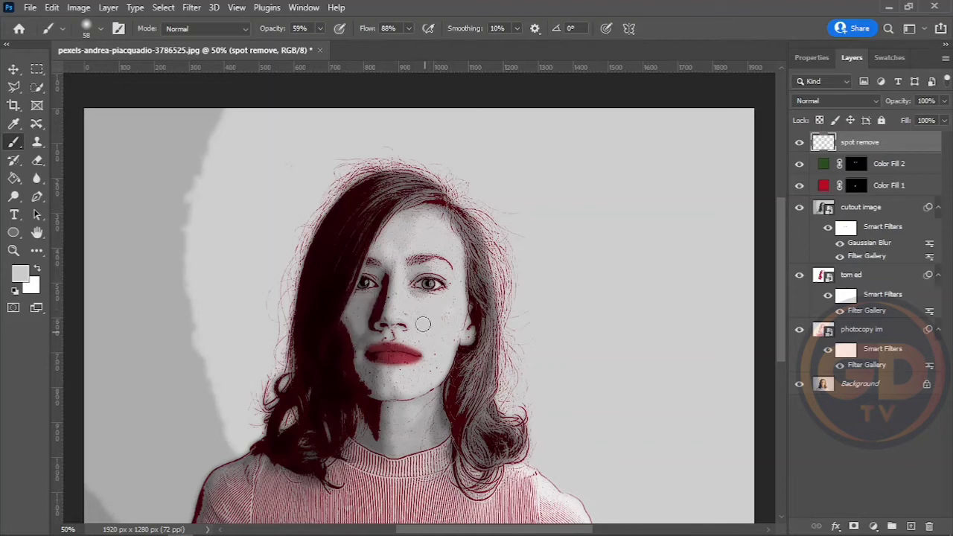
Step: Paint over dark speckles beside the chin, around nose and cheek (42 px), and on the neck
drag(393, 372, 365, 376)
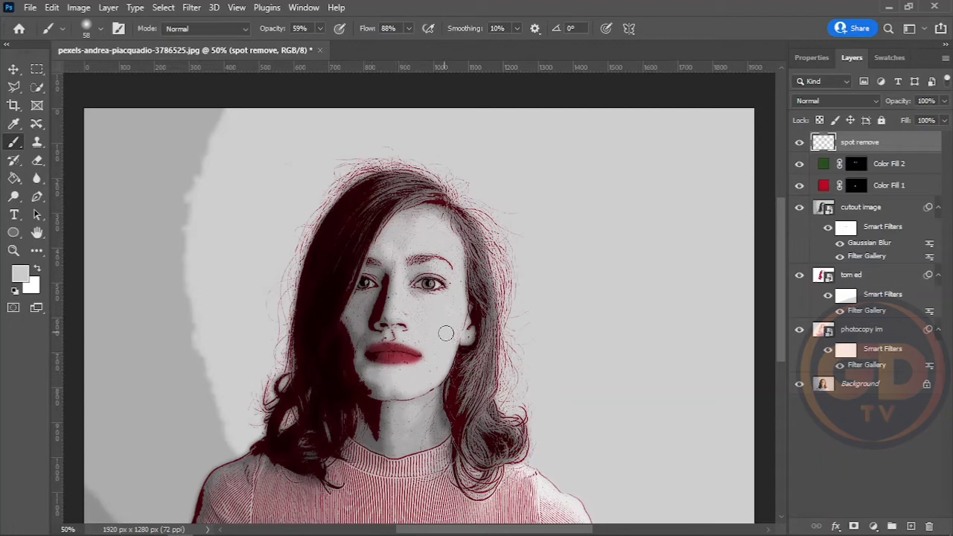
click(103, 29)
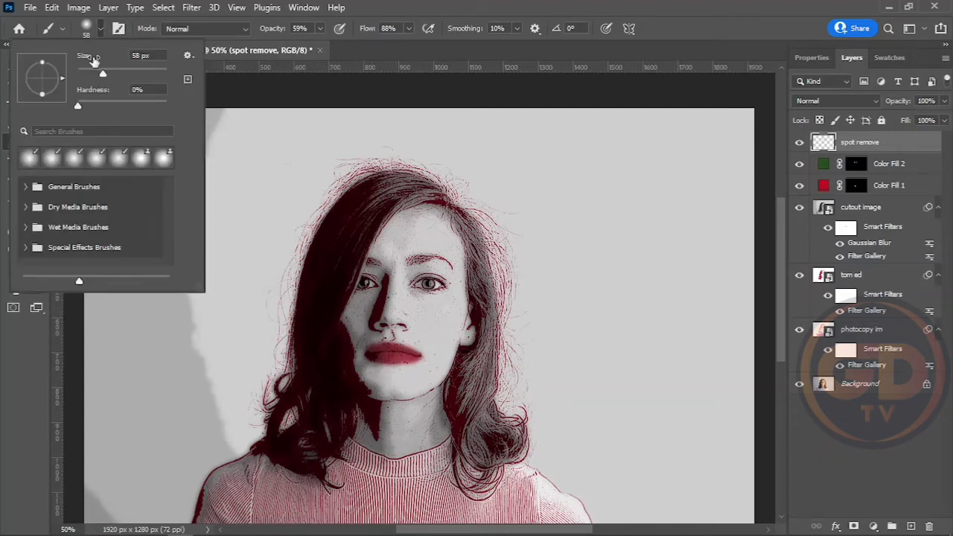
key(Return)
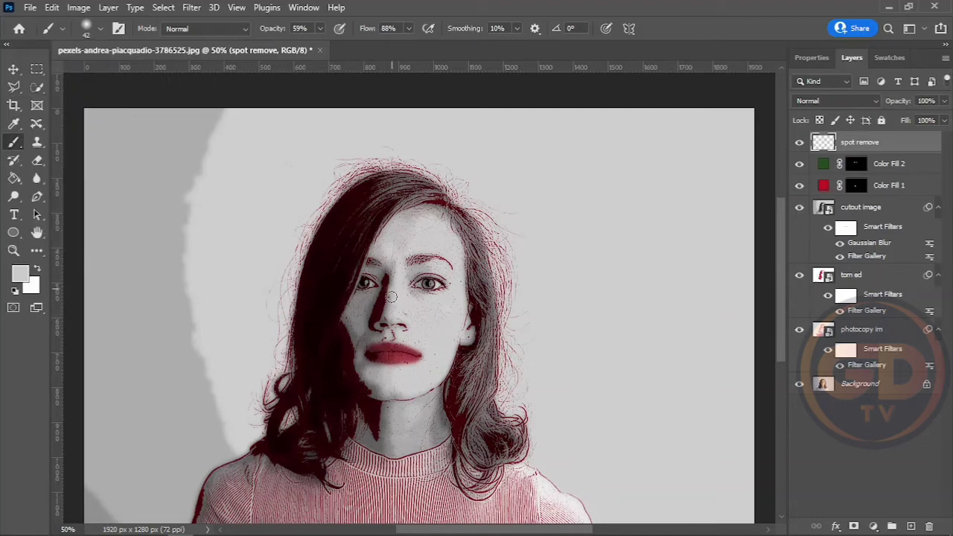
mouse_move(394, 294)
mouse_down()
mouse_move(387, 298)
mouse_move(391, 275)
mouse_up()
mouse_move(429, 424)
mouse_down()
mouse_move(442, 426)
mouse_move(427, 395)
mouse_move(408, 406)
mouse_move(411, 421)
mouse_move(396, 436)
mouse_move(430, 433)
mouse_move(425, 442)
mouse_move(384, 448)
mouse_move(387, 417)
mouse_move(387, 445)
mouse_move(382, 439)
mouse_up()
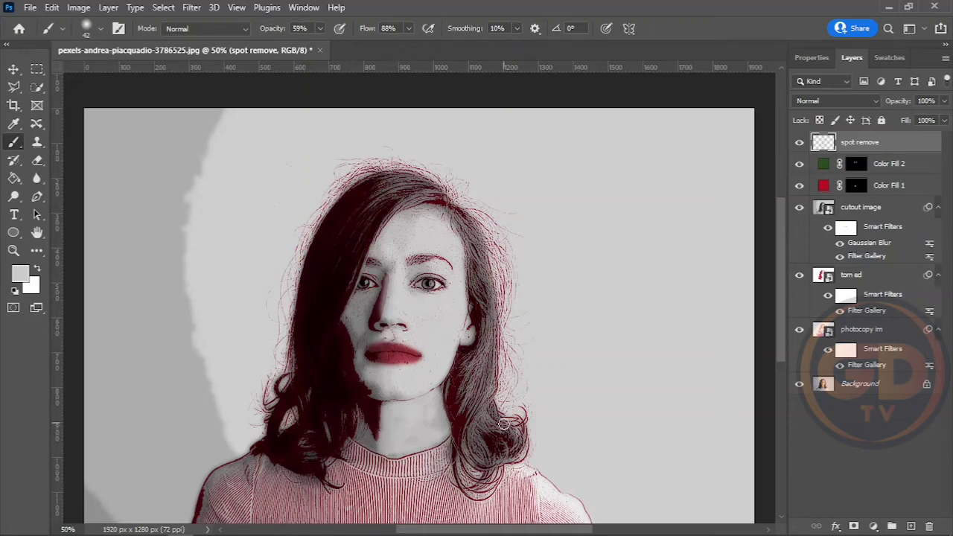
Step: Set the brush to 78 px size and 93% opacity
click(101, 30)
drag(107, 68, 111, 70)
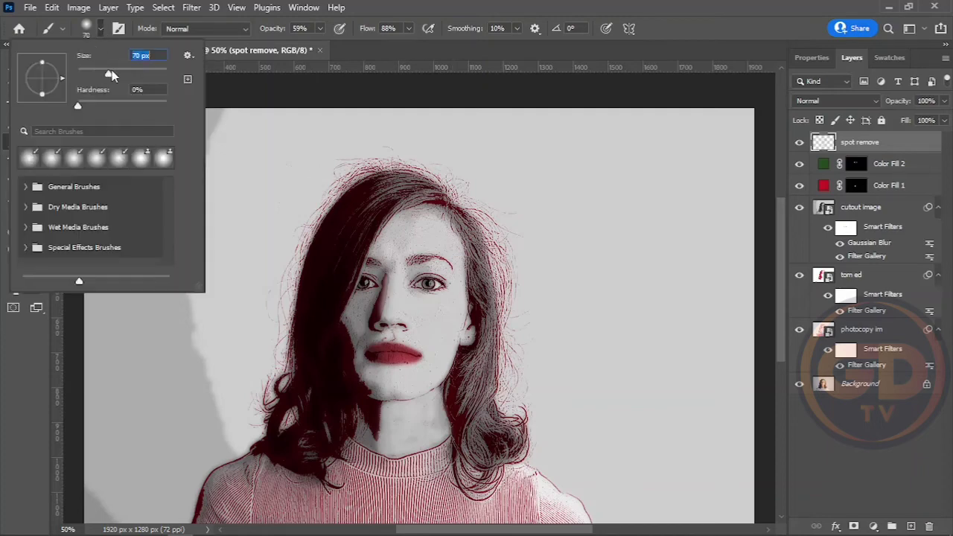
click(346, 145)
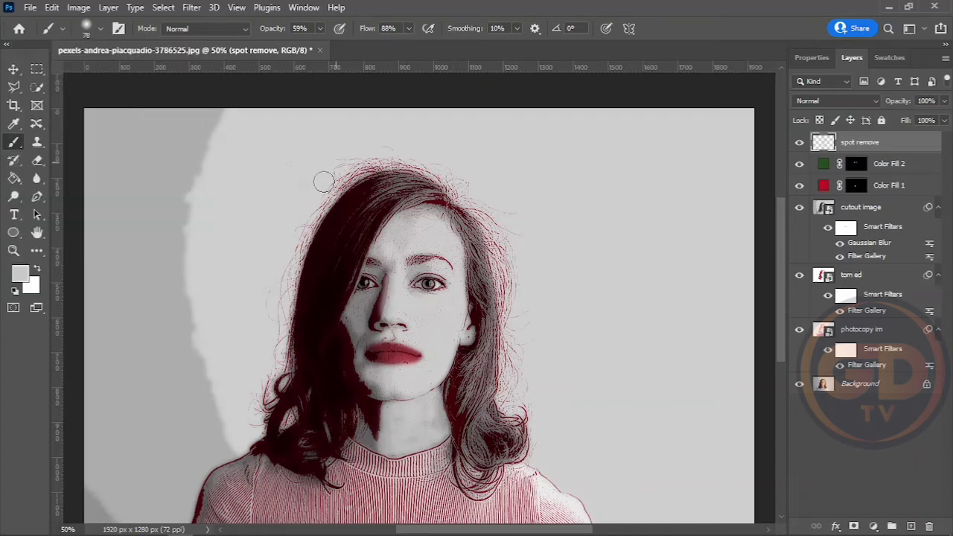
click(320, 28)
drag(329, 46, 342, 44)
click(346, 123)
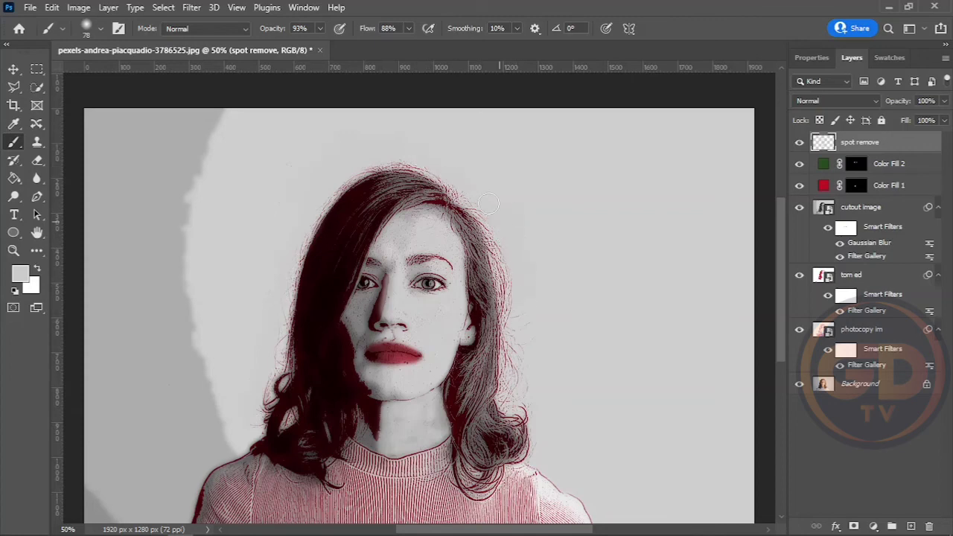
Step: Paint out the stray hair strands along the right edge of the hair
drag(505, 251, 515, 317)
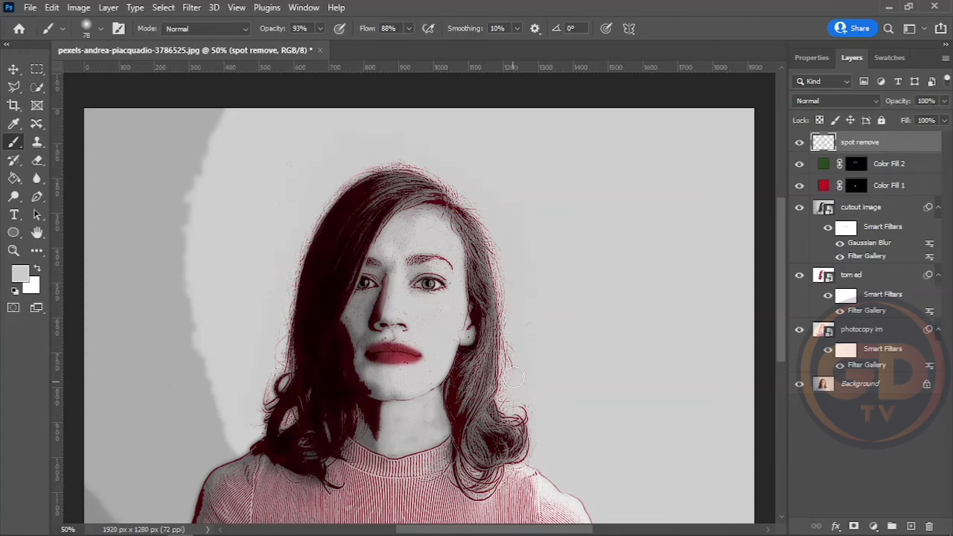
drag(482, 200, 509, 292)
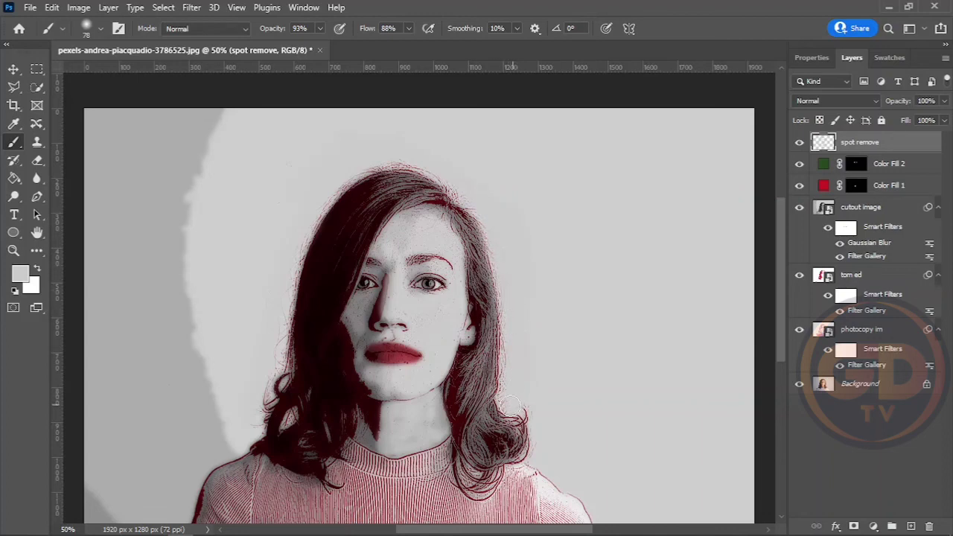
mouse_move(510, 406)
mouse_down()
mouse_move(496, 372)
mouse_move(505, 277)
mouse_up()
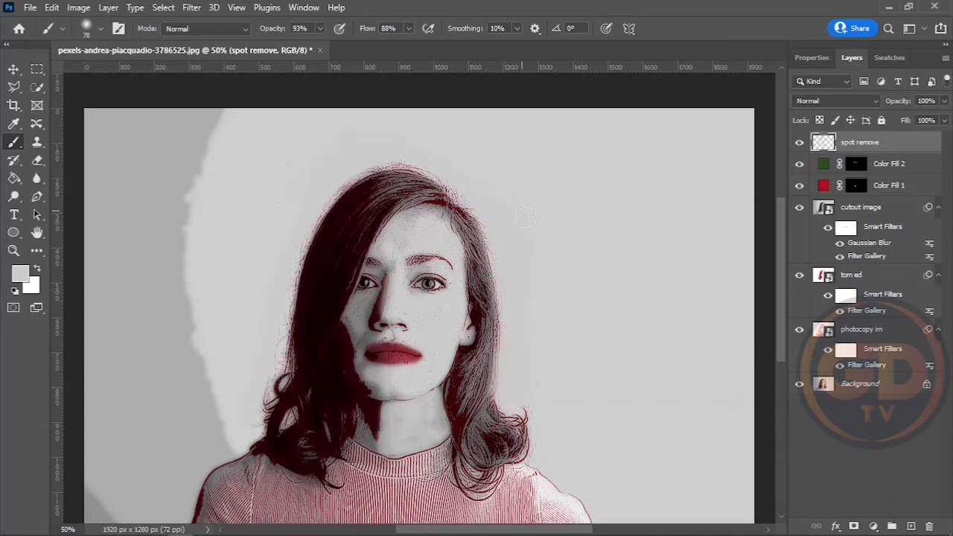